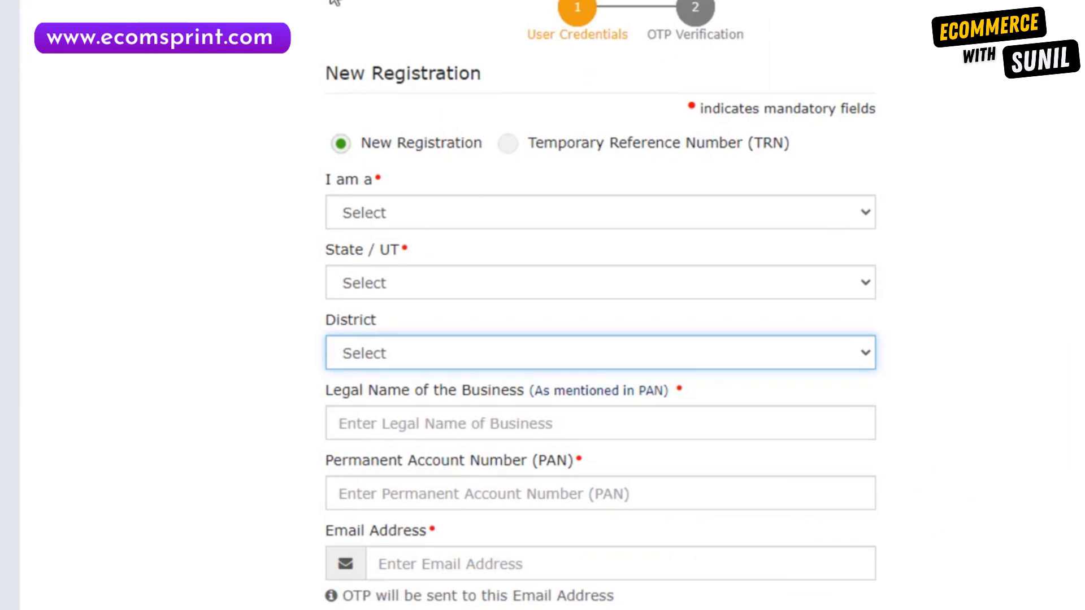
# Choose Taxpayer as the applicant type, Delhi as the state and East Delhi as the district.
pyautogui.click(453, 211)
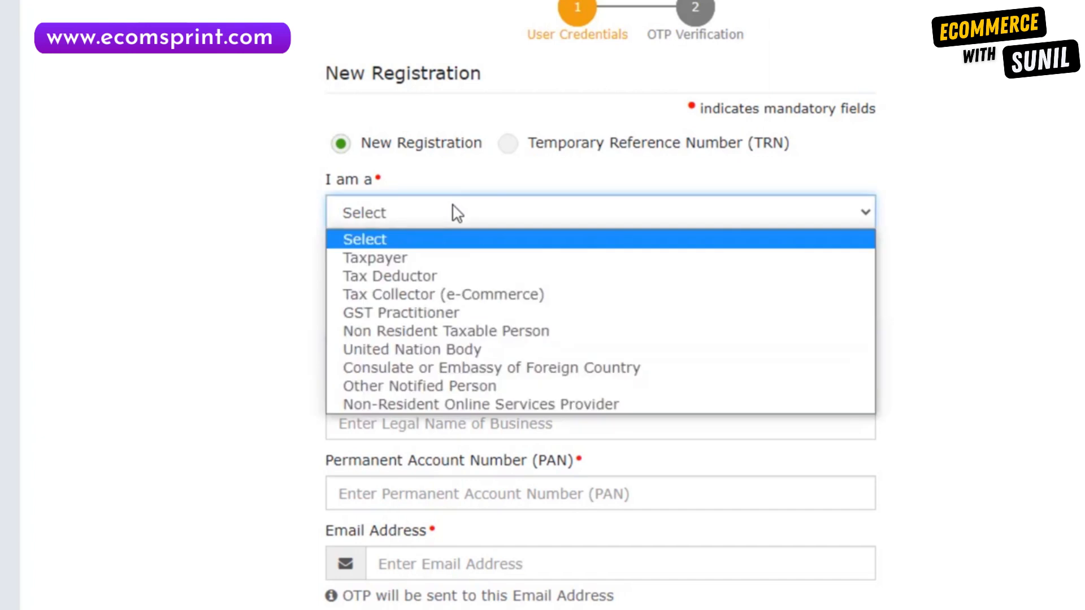
pyautogui.click(425, 259)
pyautogui.scroll(-2, 356, 252)
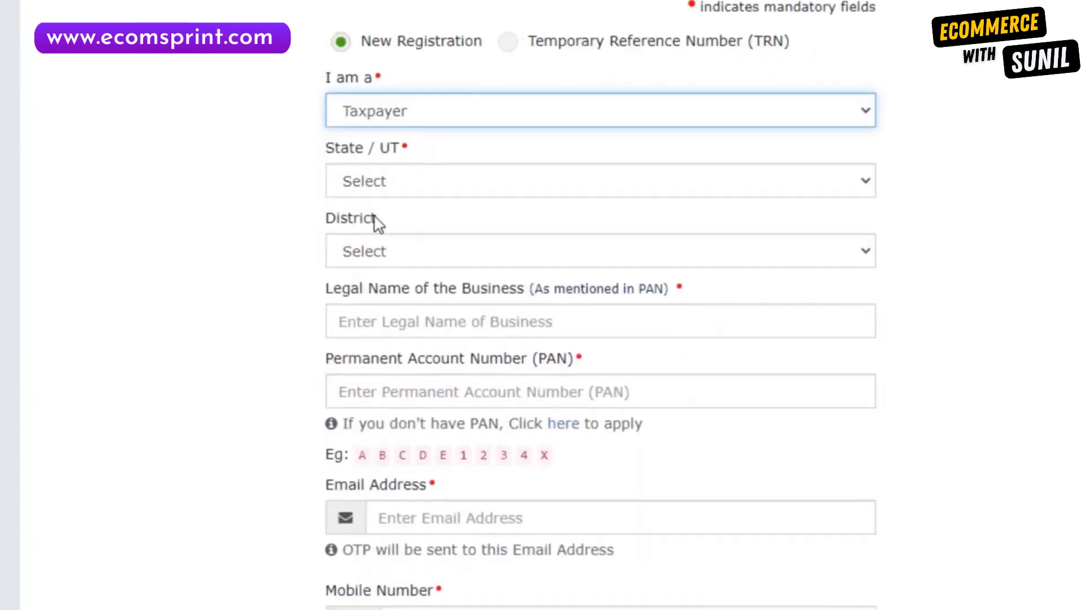
pyautogui.click(417, 181)
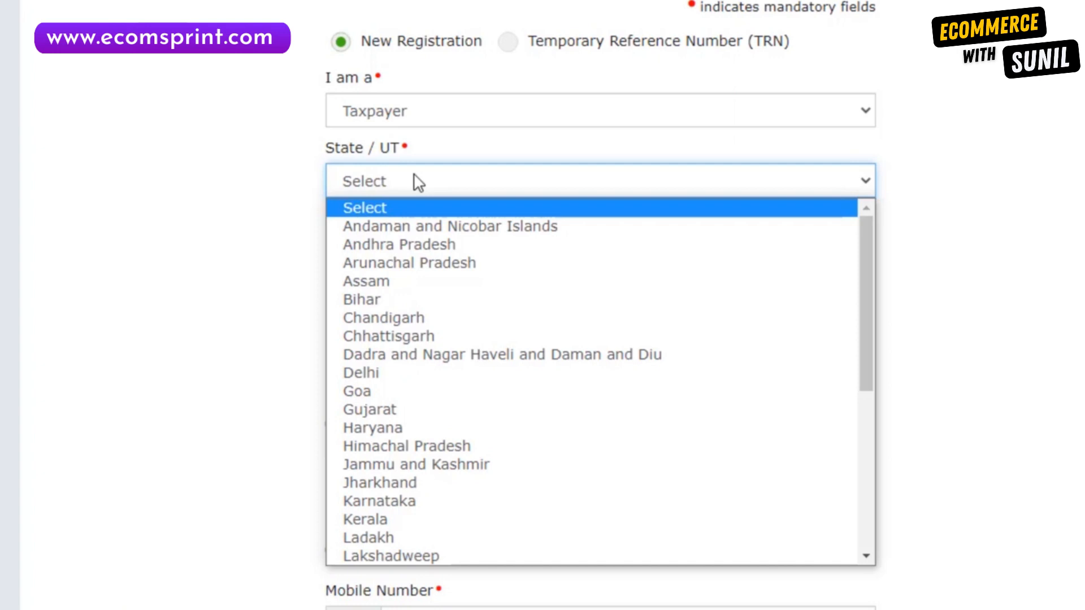
pyautogui.click(361, 373)
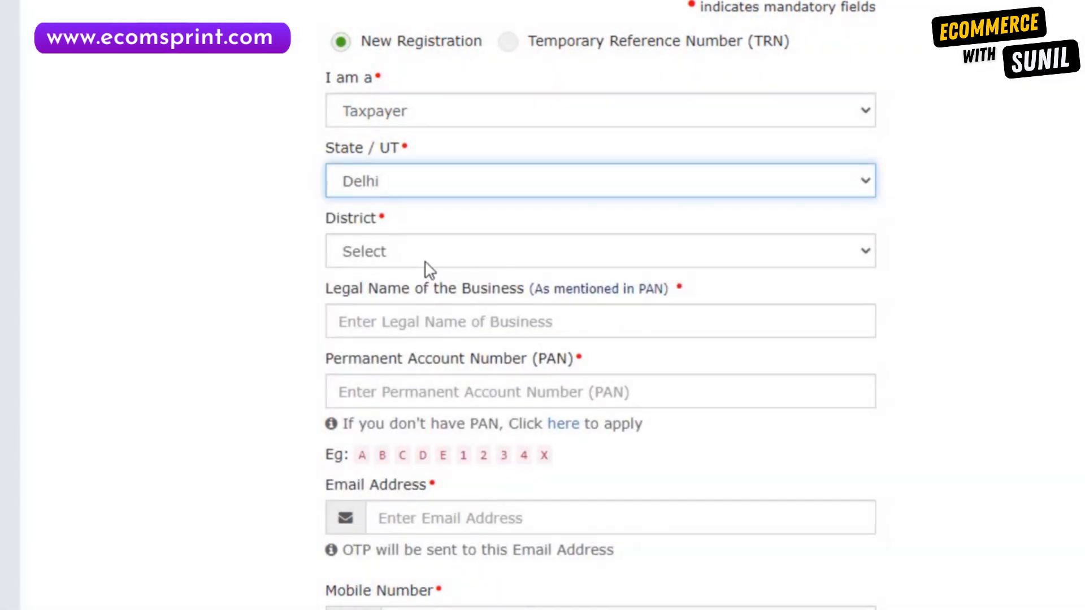
pyautogui.click(434, 257)
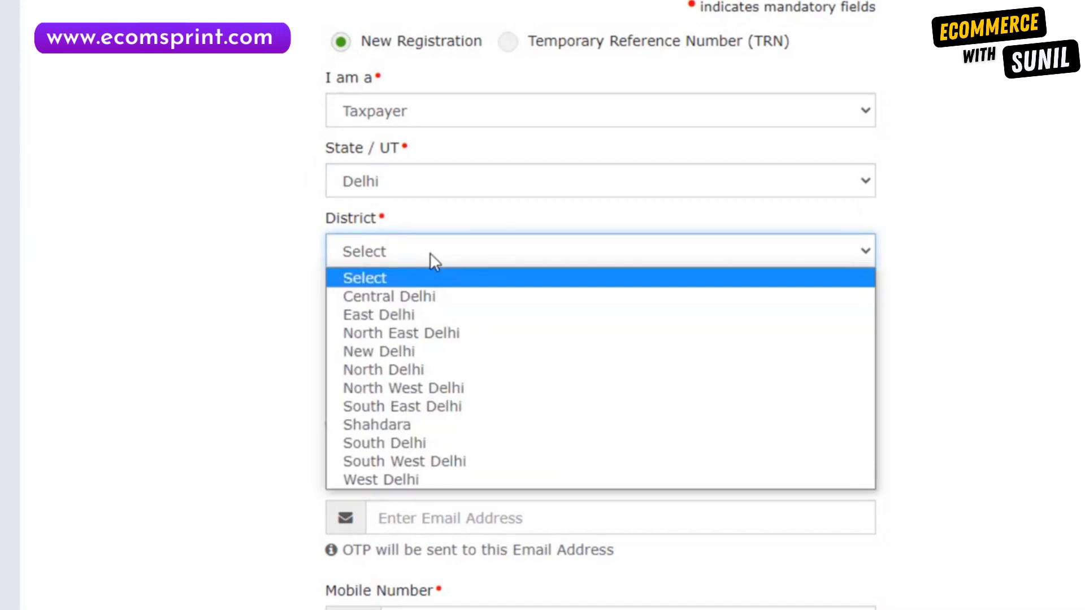
pyautogui.click(434, 260)
pyautogui.click(581, 249)
pyautogui.click(493, 314)
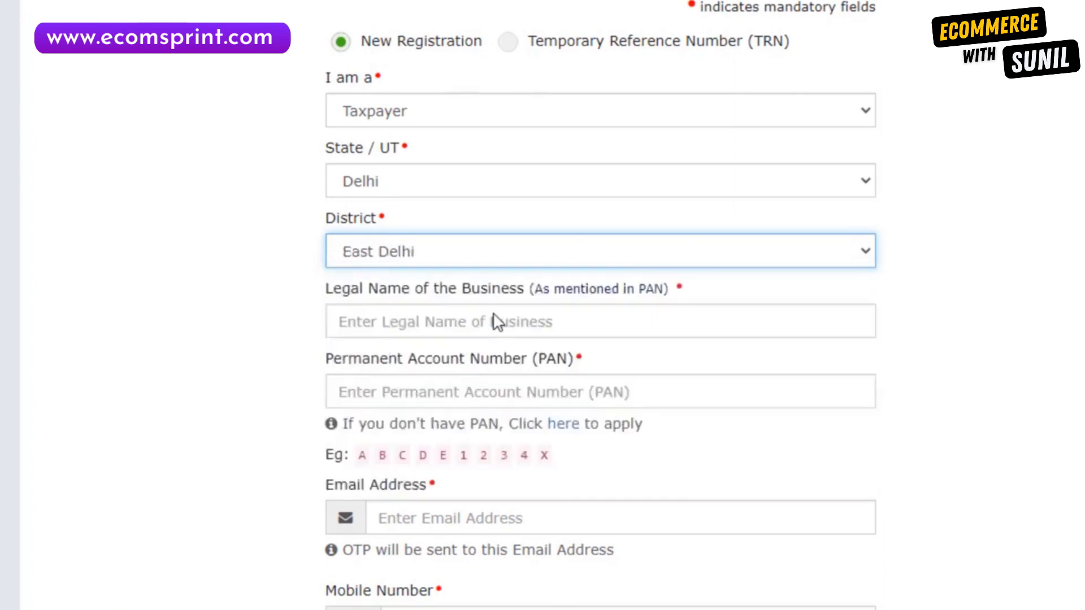
pyautogui.scroll(-3, 425, 124)
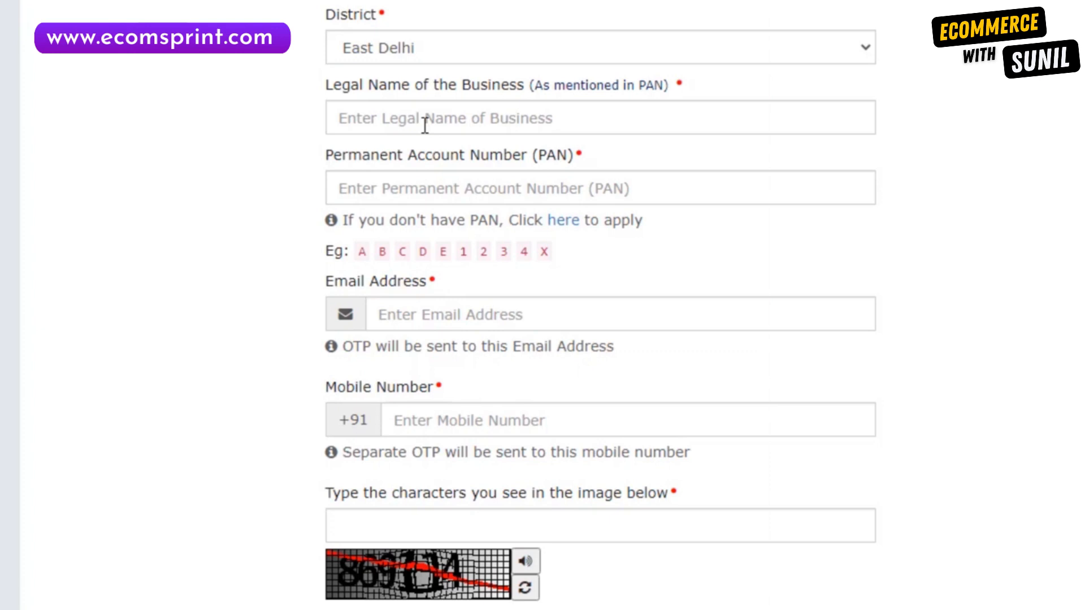
# Fill in the legal name, PAN, e-mail, mobile number and captcha, then request the OTPs.
pyautogui.click(425, 124)
pyautogui.click(431, 188)
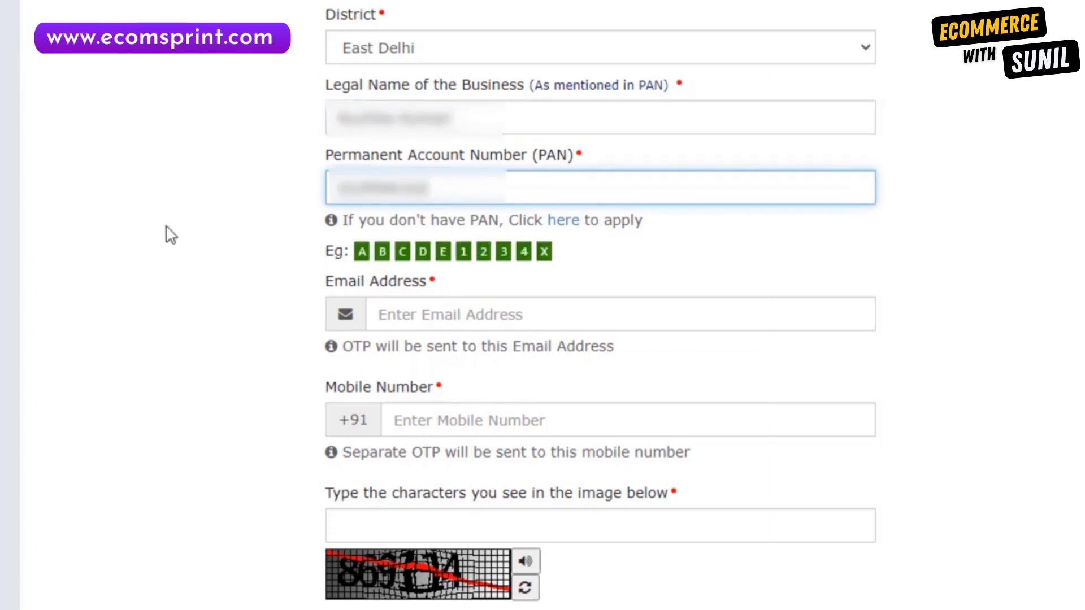
pyautogui.click(167, 231)
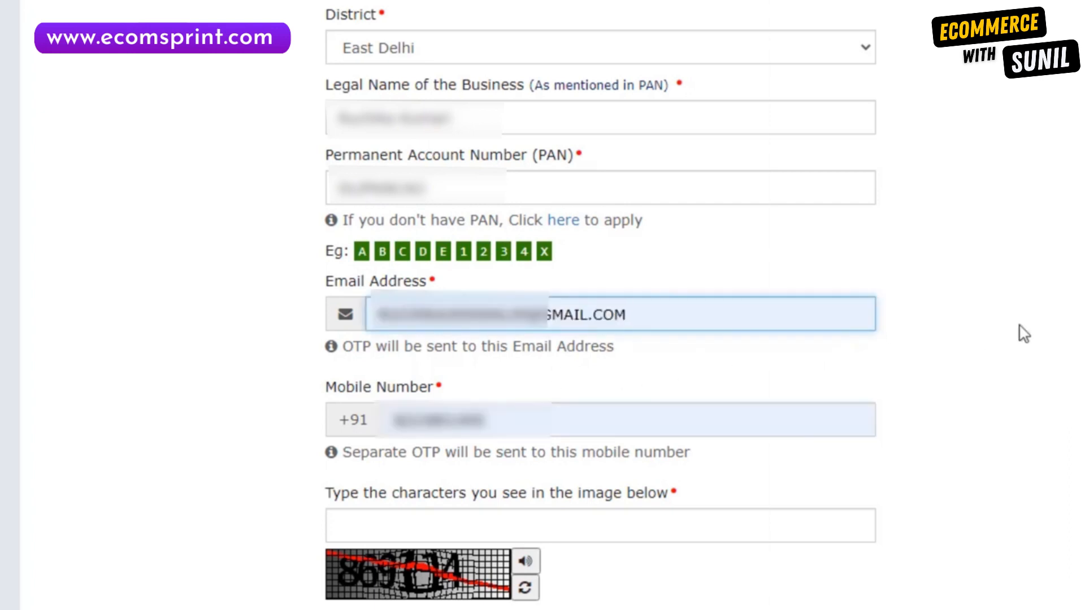
pyautogui.click(1019, 325)
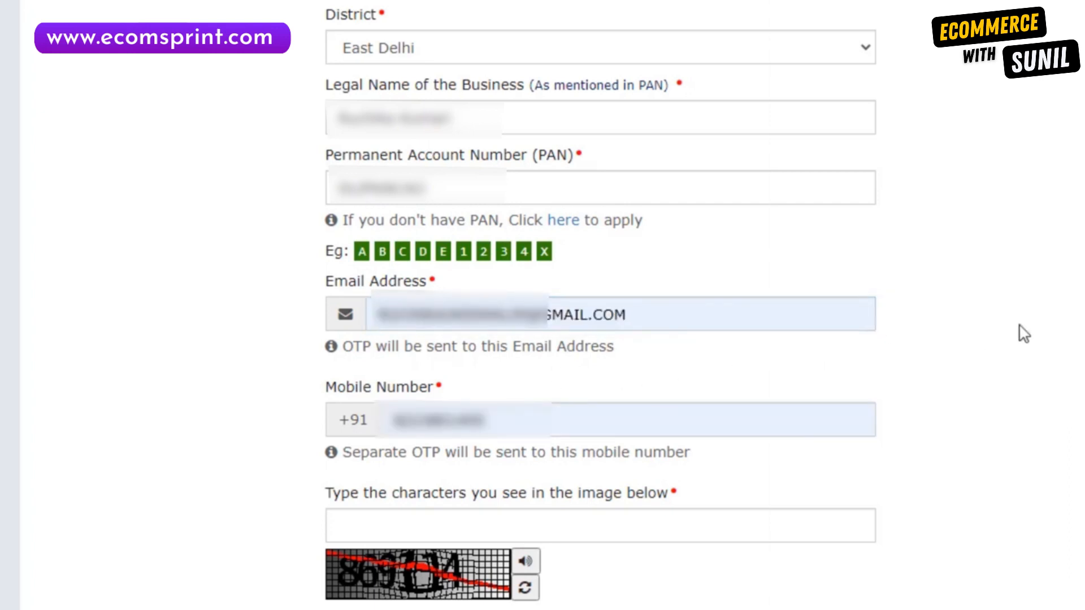
pyautogui.click(467, 521)
pyautogui.write('869114')
pyautogui.click(962, 491)
pyautogui.scroll(-9, 959, 489)
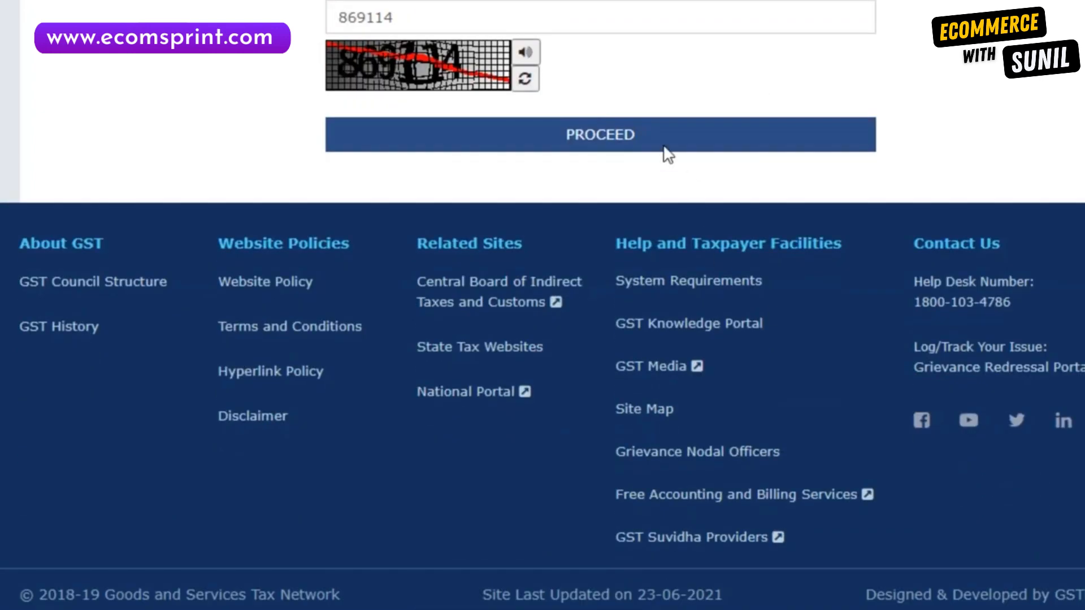
pyautogui.click(630, 136)
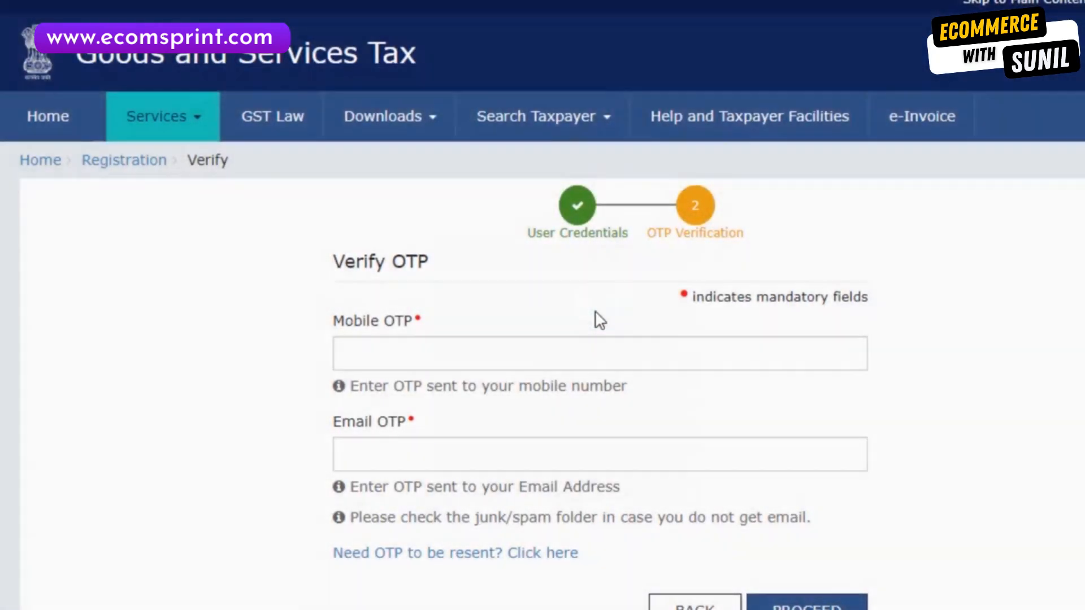
# Enter the mobile and email OTPs, submit Part A, and decline Chrome's save-password prompt.
pyautogui.click(559, 453)
pyautogui.click(554, 346)
pyautogui.write('123456')
pyautogui.press('Tab')
pyautogui.write('123456')
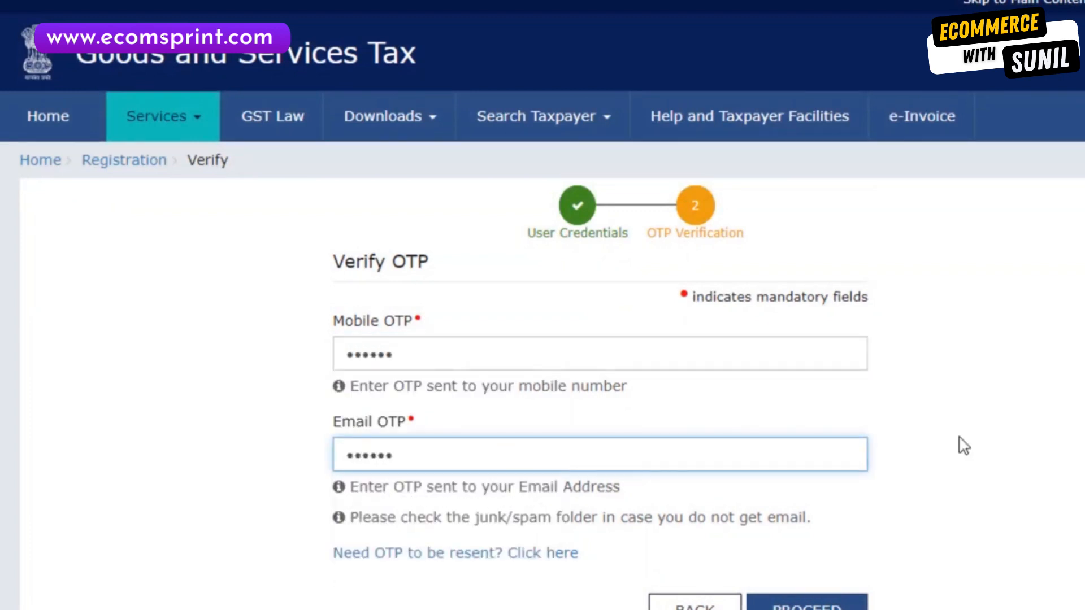
pyautogui.scroll(-3, 963, 446)
pyautogui.click(806, 426)
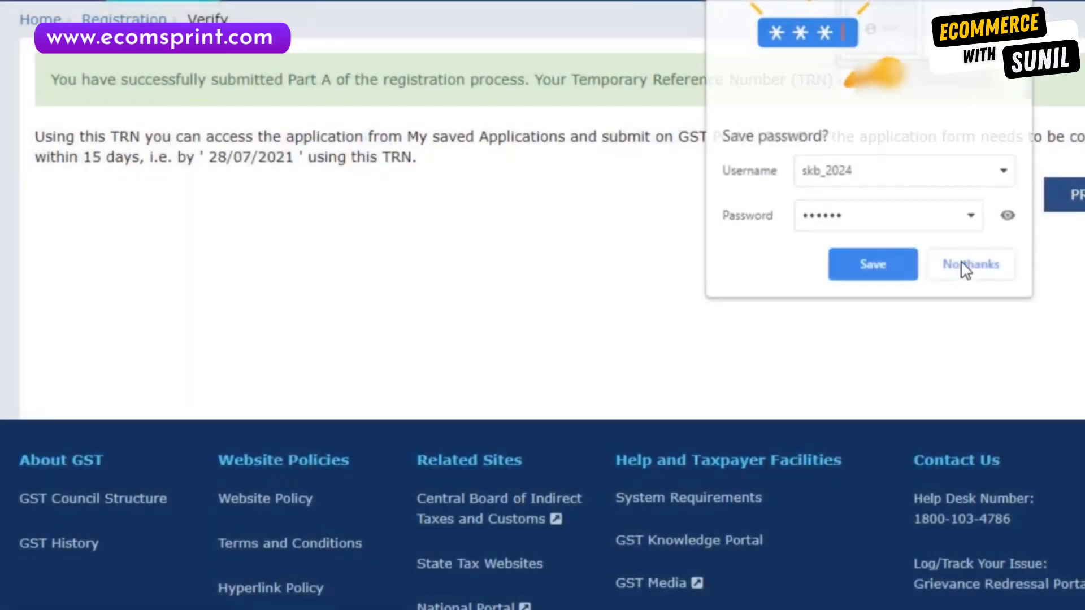
pyautogui.click(965, 269)
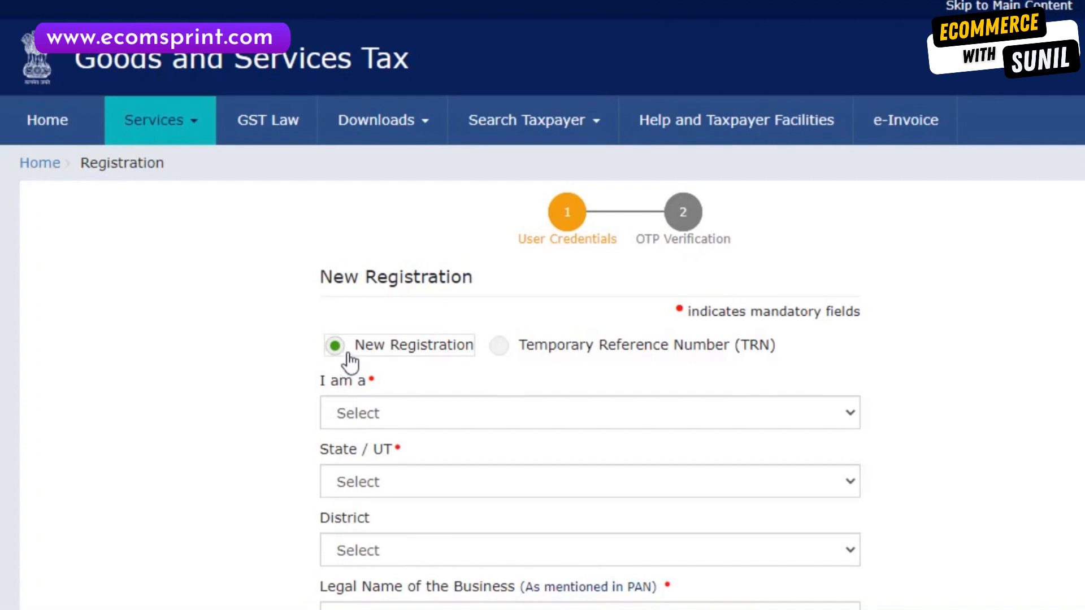
# Log in with the Temporary Reference Number and captcha, then enter the received OTP.
pyautogui.click(500, 346)
pyautogui.scroll(-2, 500, 346)
pyautogui.click(501, 325)
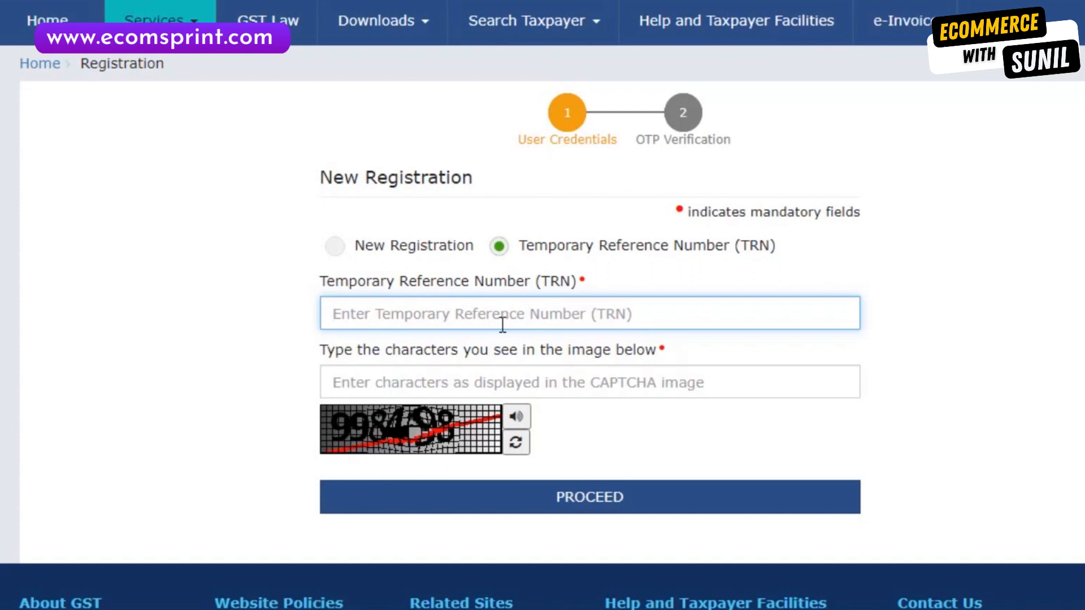
pyautogui.click(535, 387)
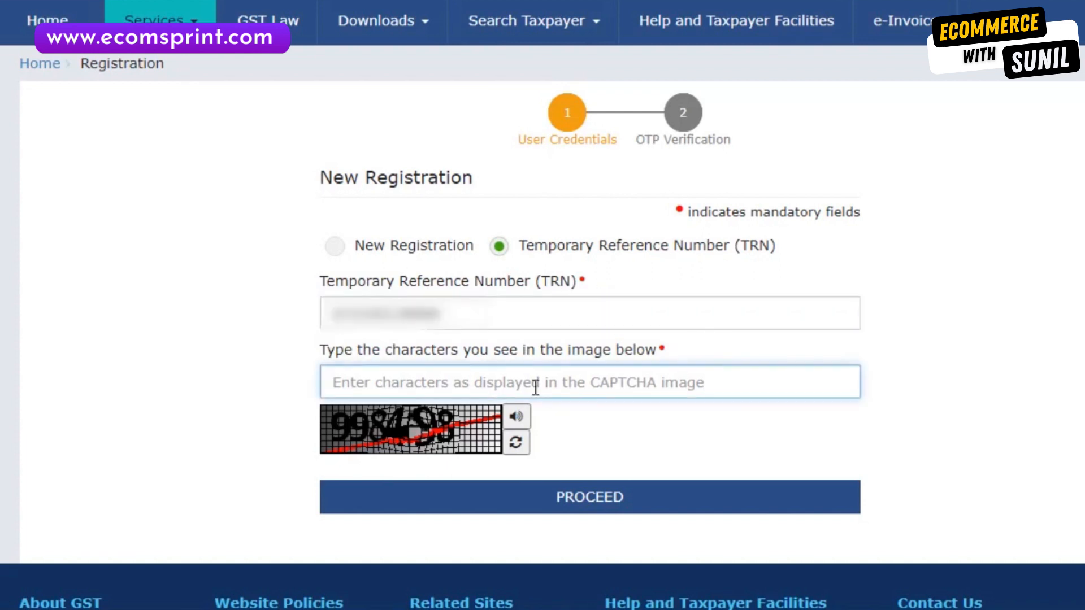
pyautogui.write('998498')
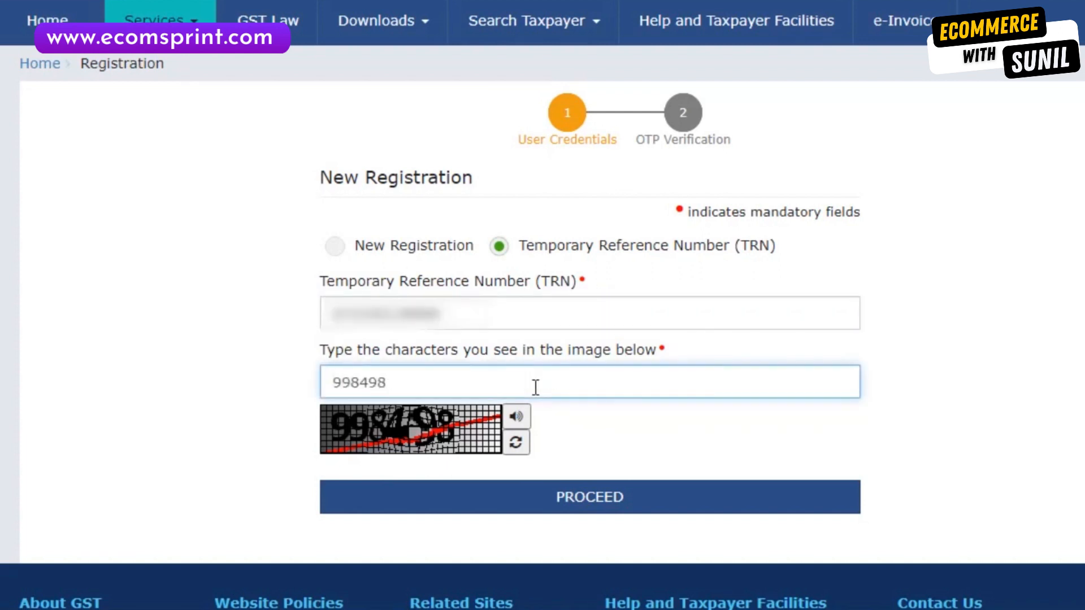
pyautogui.click(508, 522)
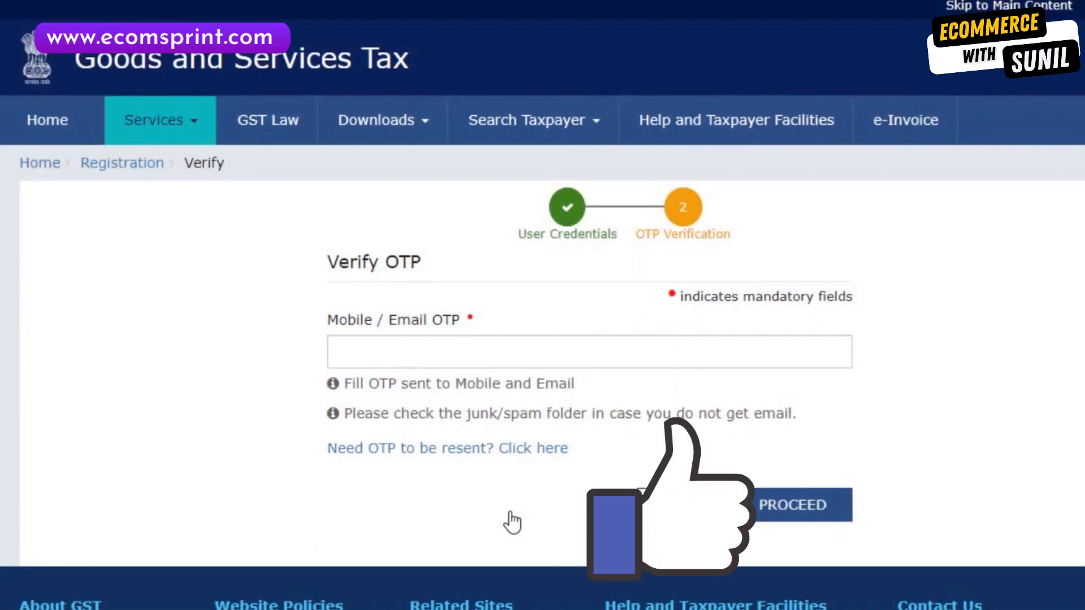
pyautogui.click(554, 341)
pyautogui.write('••••••')
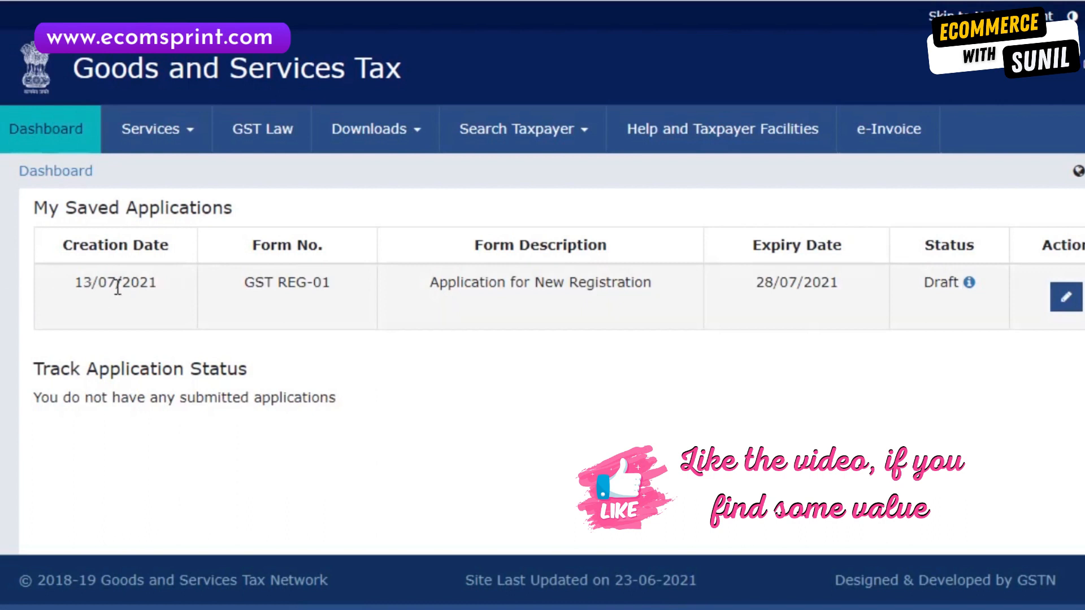
# Open the GST REG-01 draft, enter the trade name and set Constitution of Business to Proprietorship.
pyautogui.click(1066, 298)
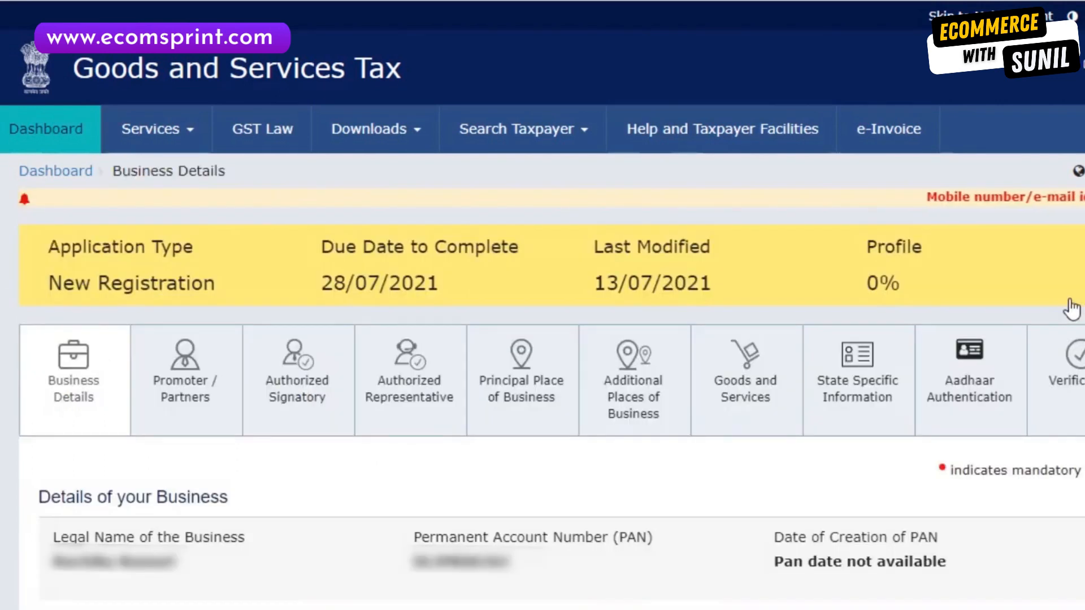
pyautogui.scroll(-5, 1070, 308)
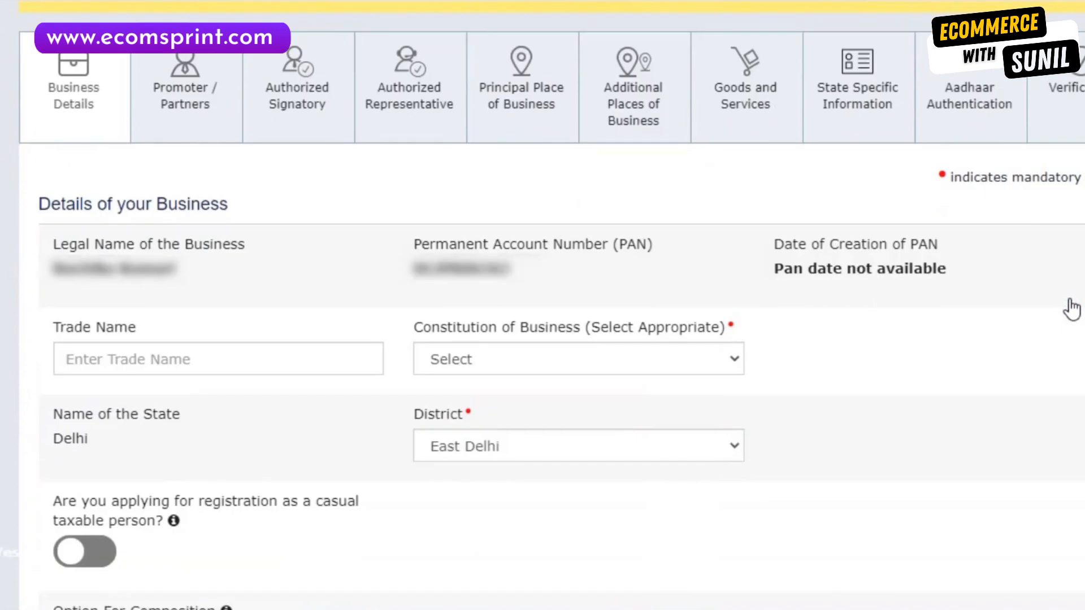
pyautogui.click(111, 364)
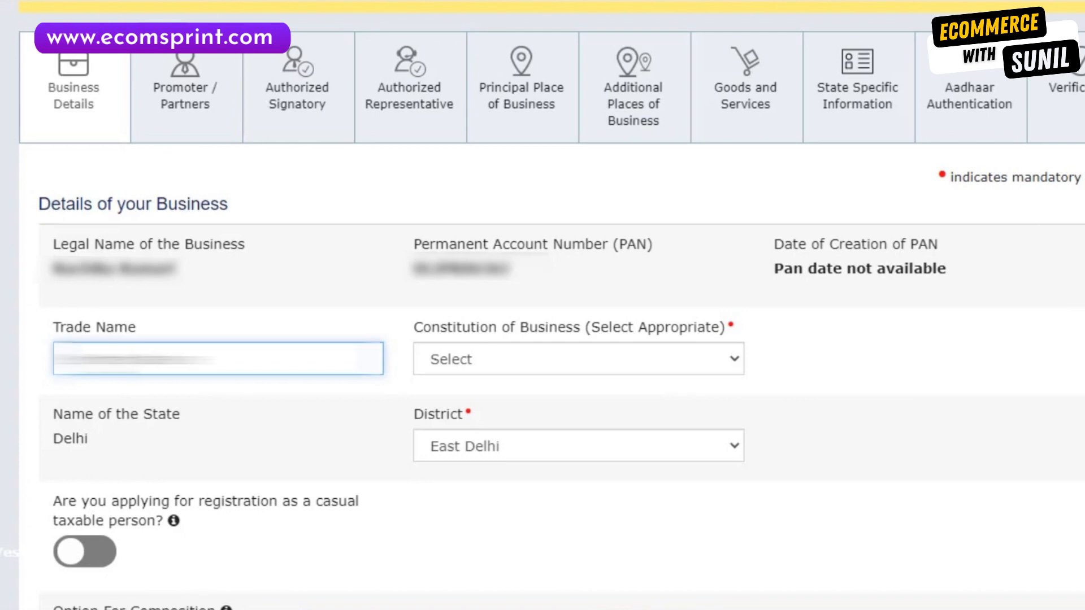
pyautogui.click(404, 367)
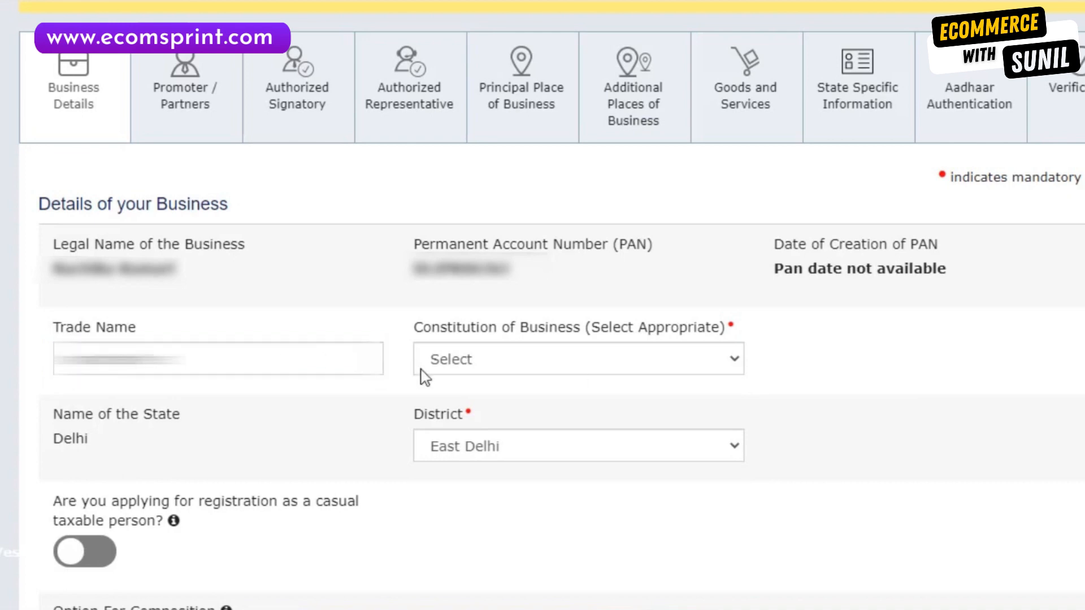
pyautogui.click(469, 368)
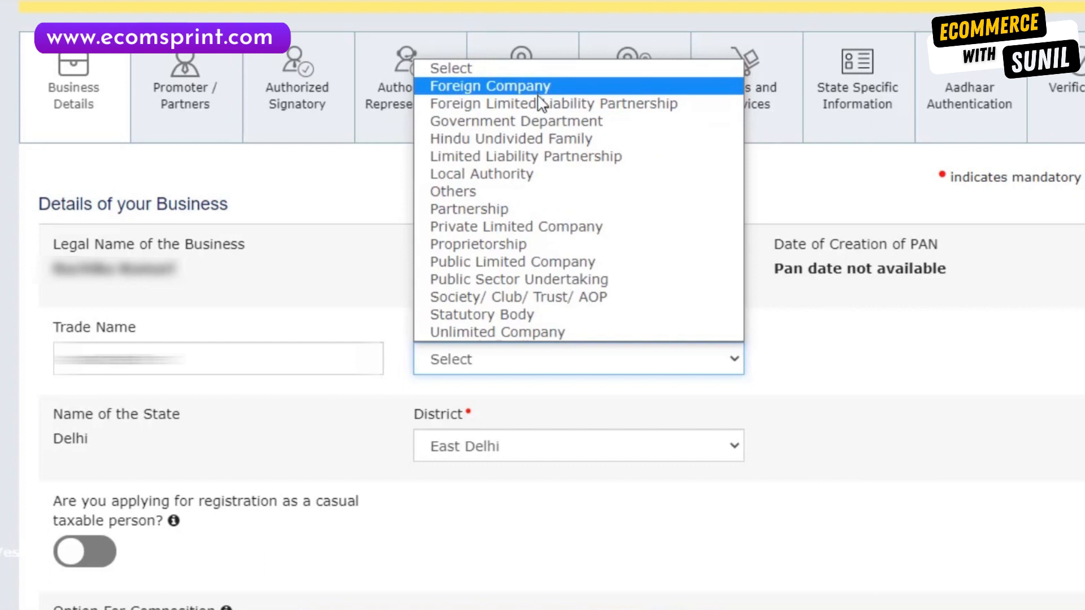
pyautogui.click(523, 246)
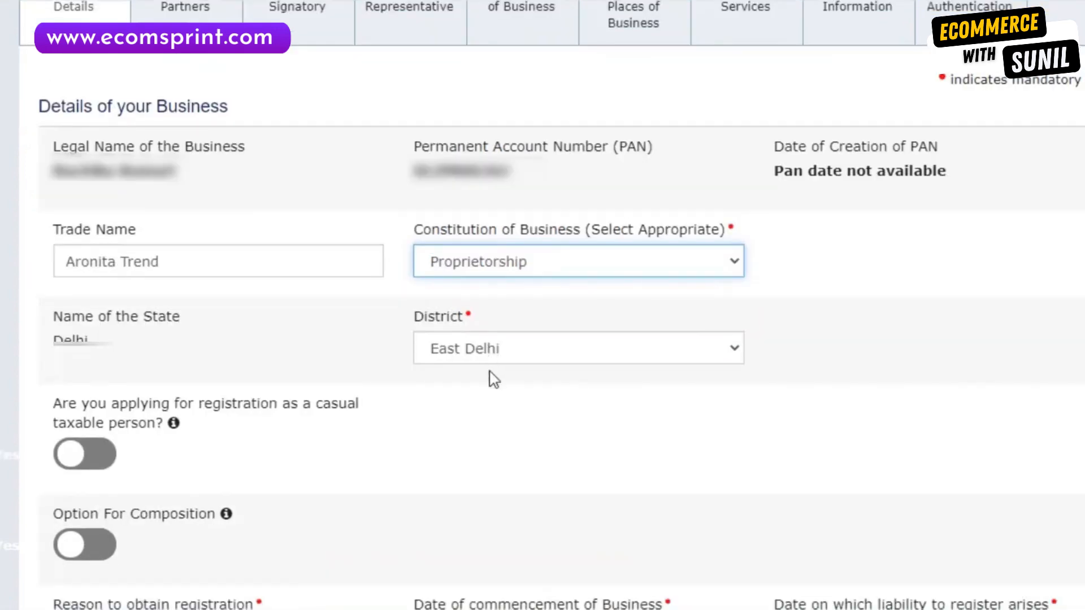
# Set the reason for registration to Selling through e-Commerce portal.
pyautogui.scroll(-2, 493, 378)
pyautogui.scroll(-4, 493, 379)
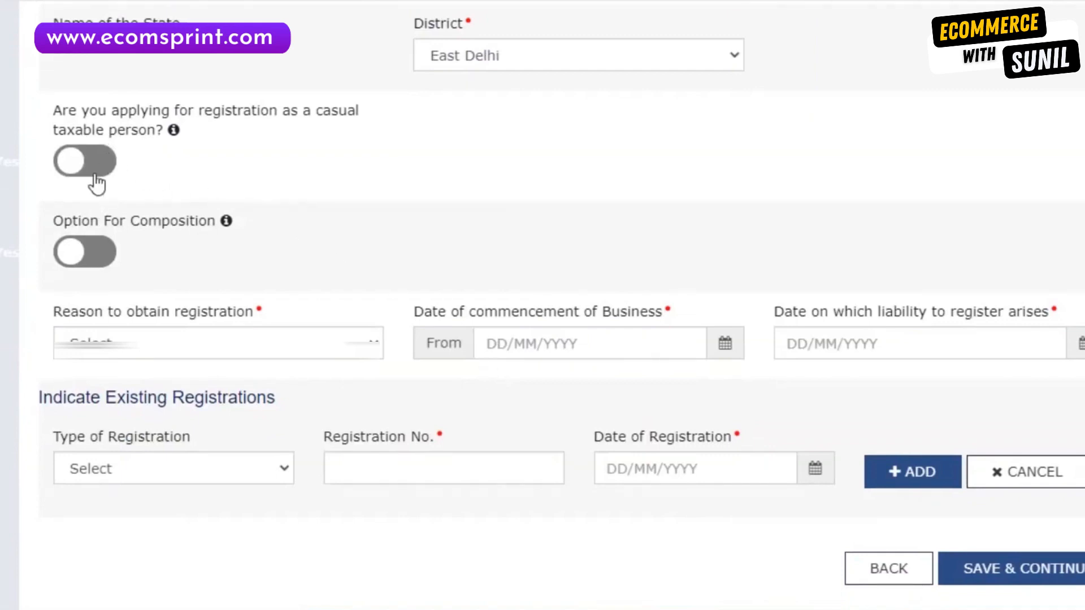
pyautogui.moveTo(96, 182)
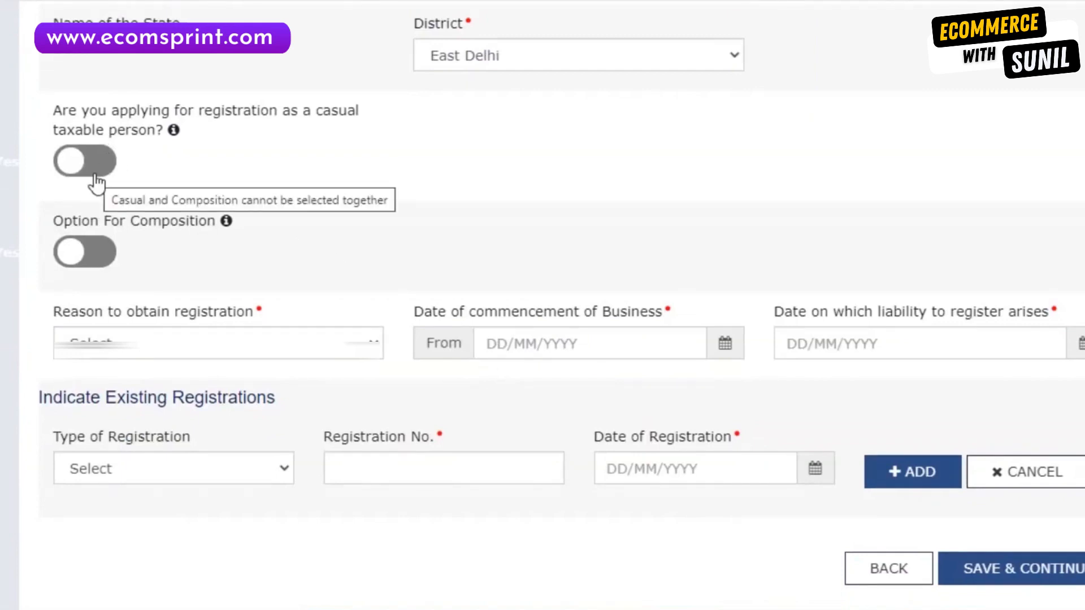
pyautogui.scroll(-3, 121, 218)
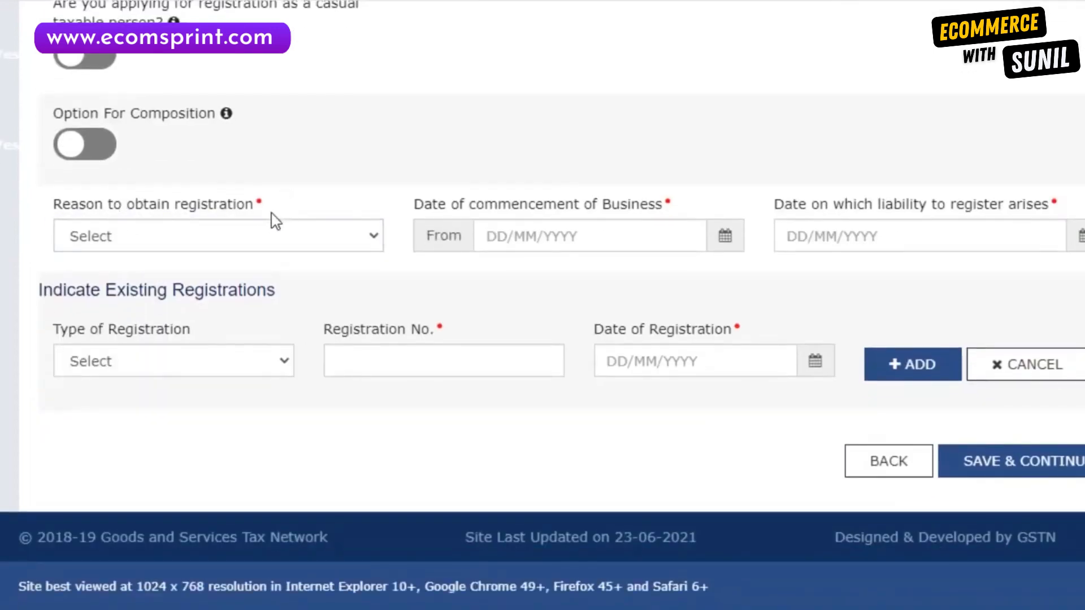
pyautogui.click(279, 244)
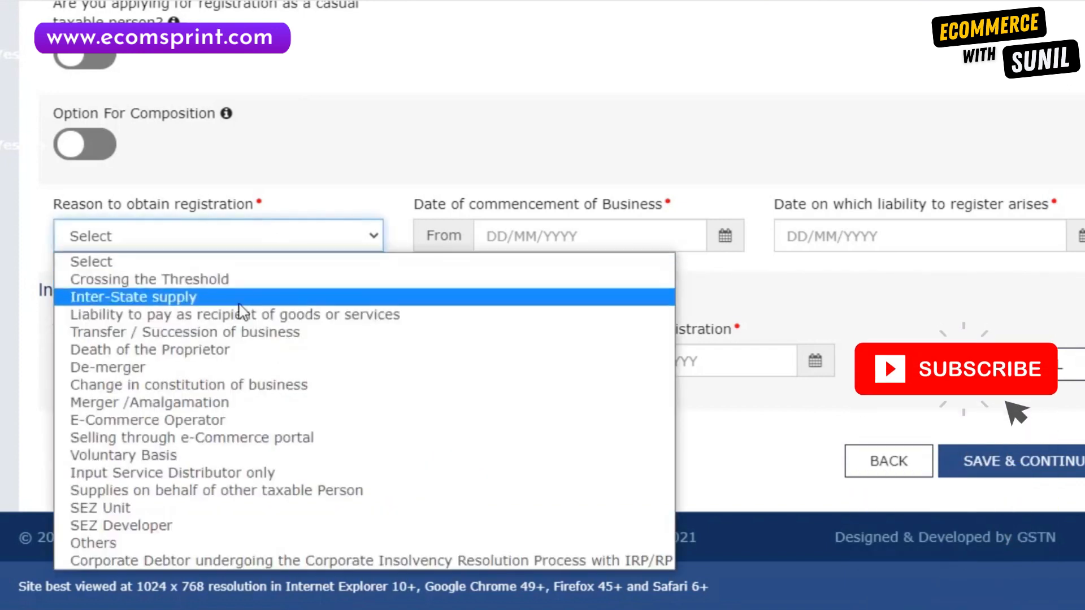
pyautogui.click(207, 441)
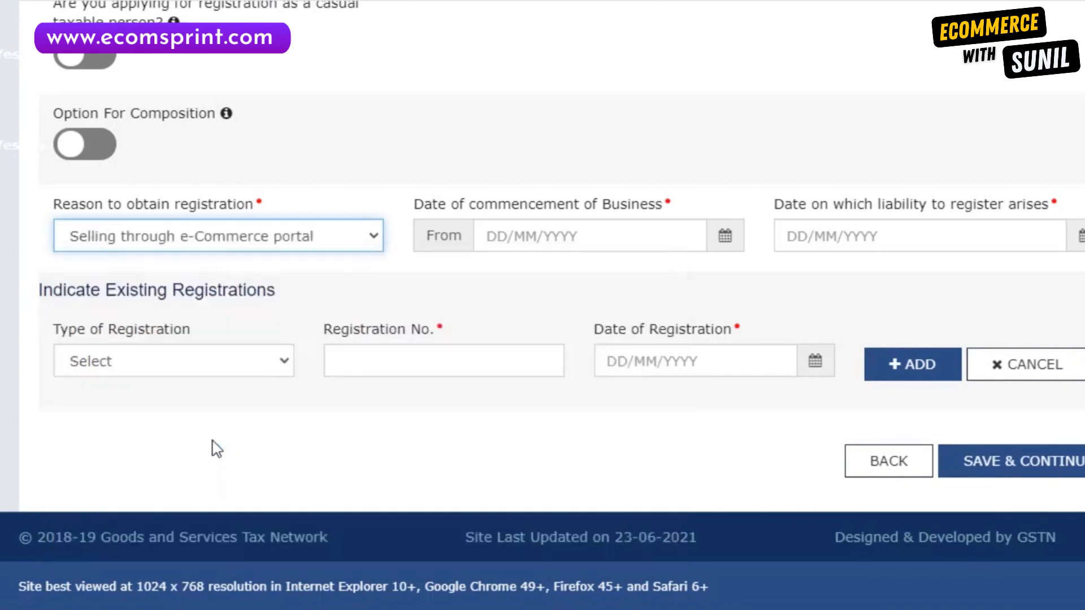
# Set commencement and liability dates to 13/07/2021, skip existing registrations, and save Business Details.
pyautogui.click(522, 238)
pyautogui.click(734, 237)
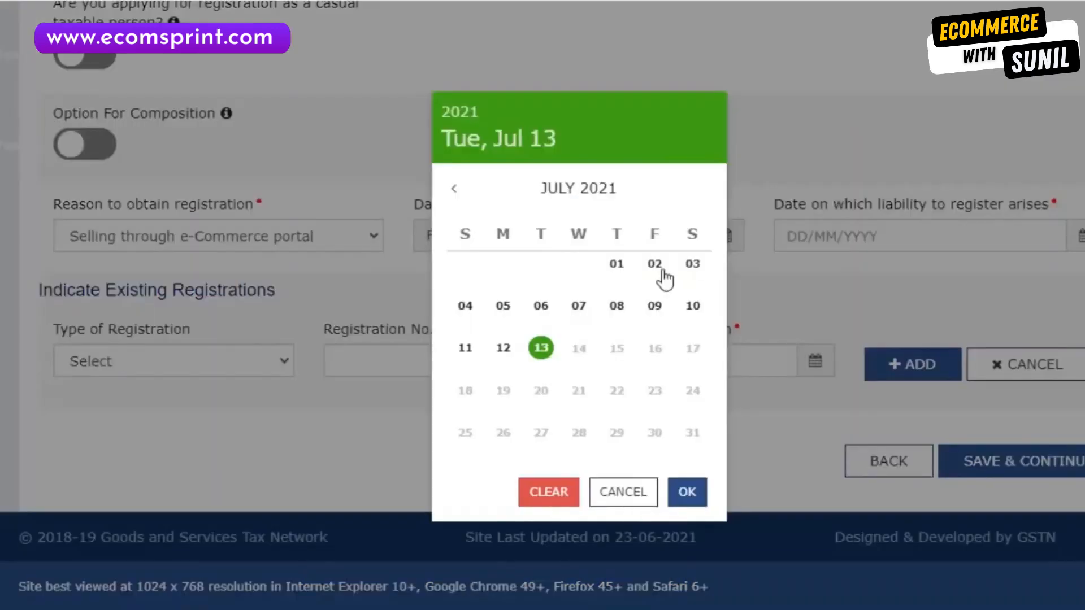
pyautogui.click(544, 365)
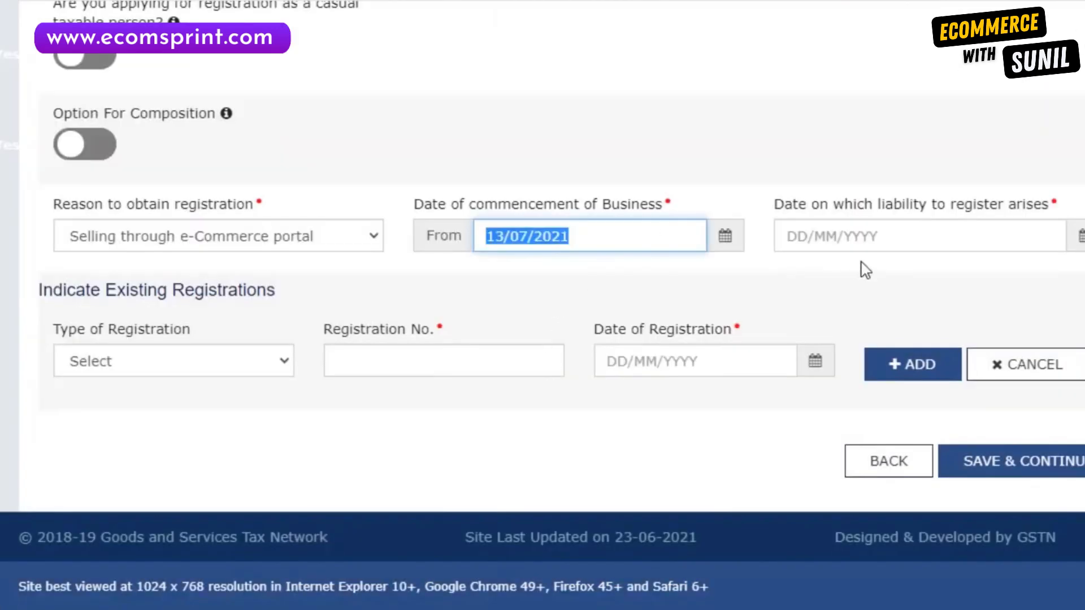
pyautogui.click(890, 243)
pyautogui.click(1045, 236)
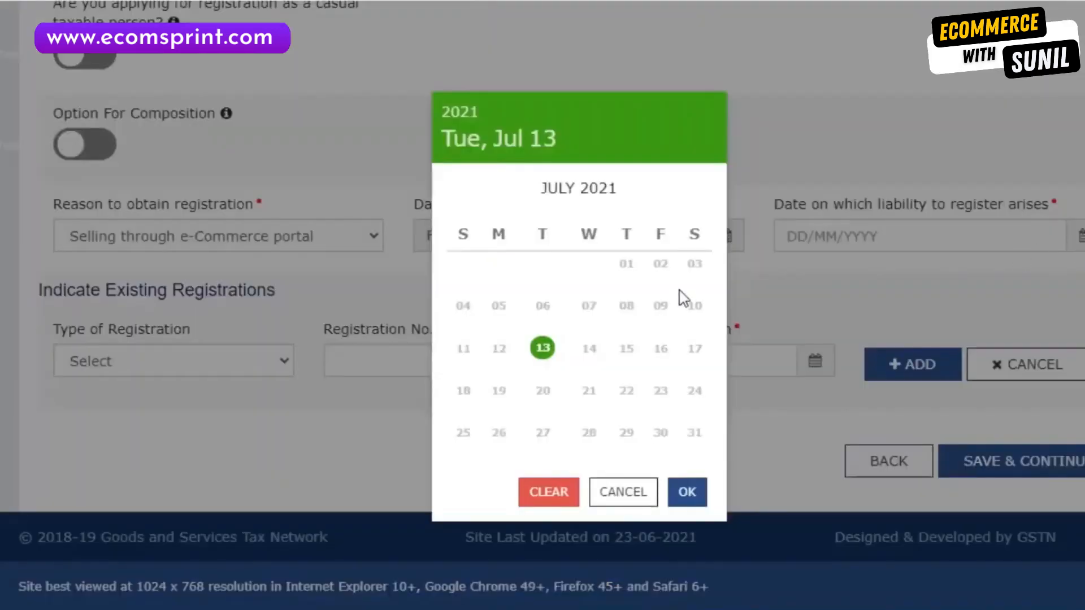
pyautogui.click(542, 349)
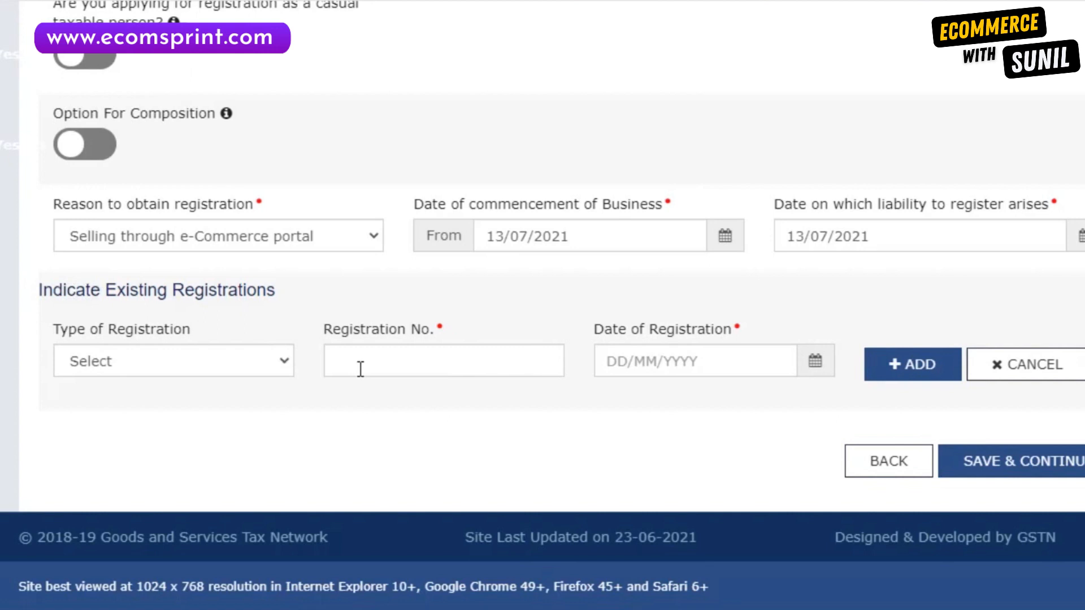
pyautogui.click(1048, 372)
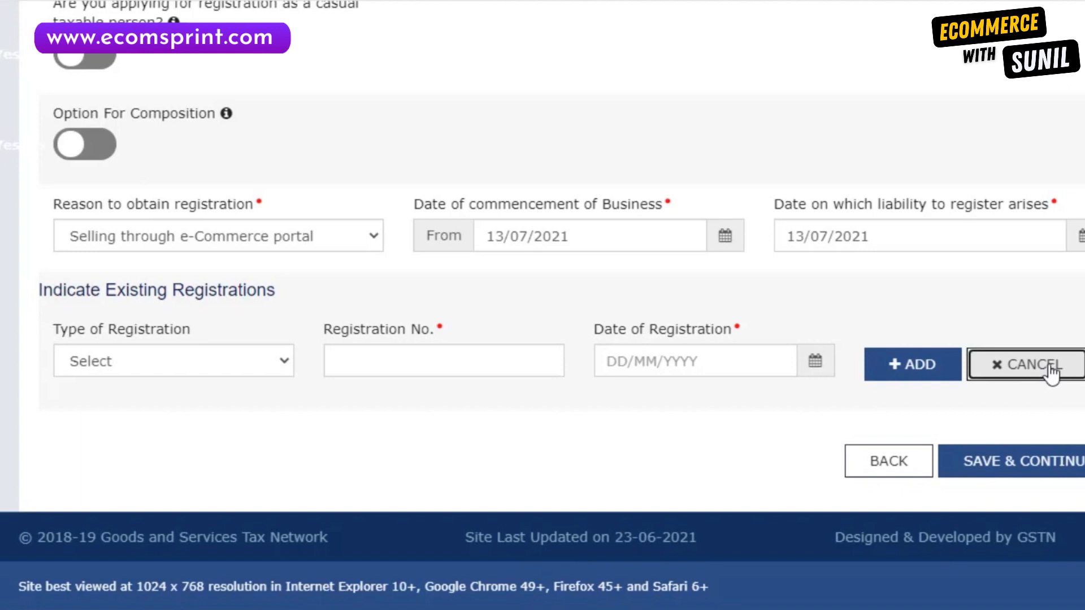
pyautogui.click(1030, 478)
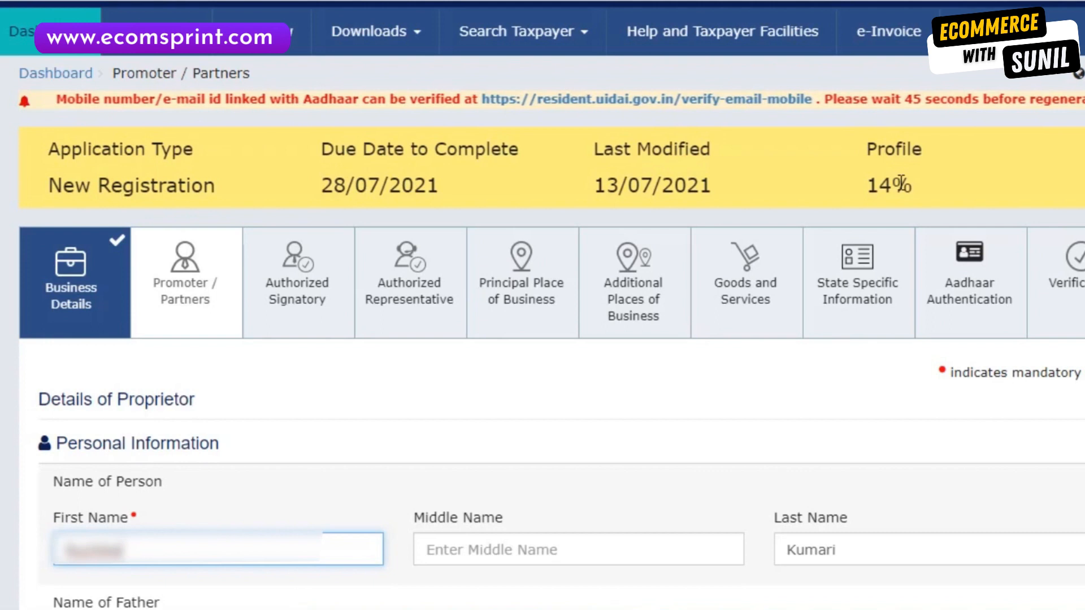
pyautogui.scroll(-7, 901, 183)
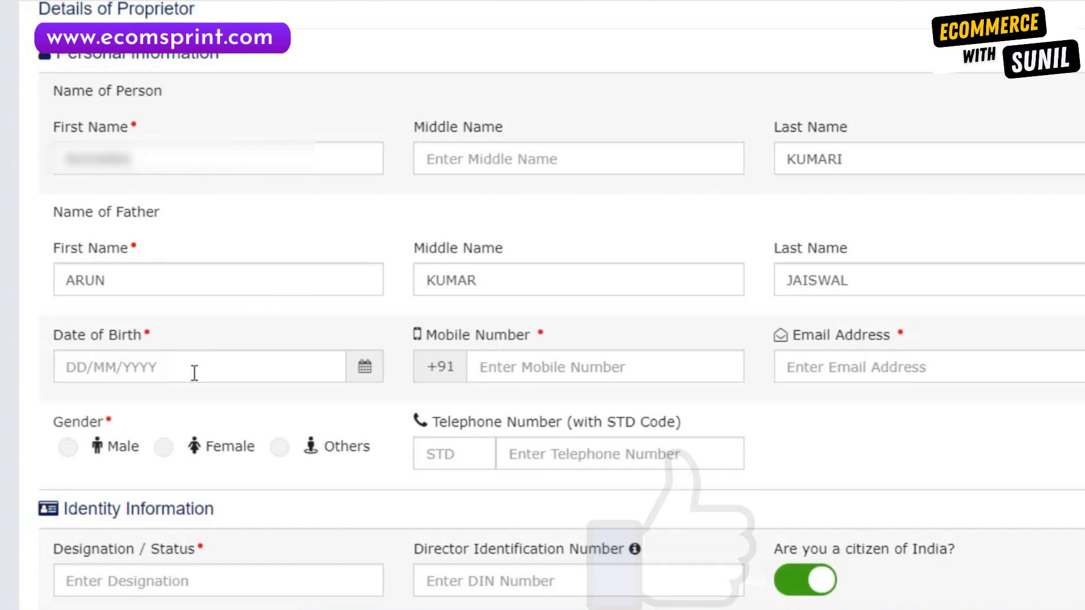
pyautogui.click(240, 375)
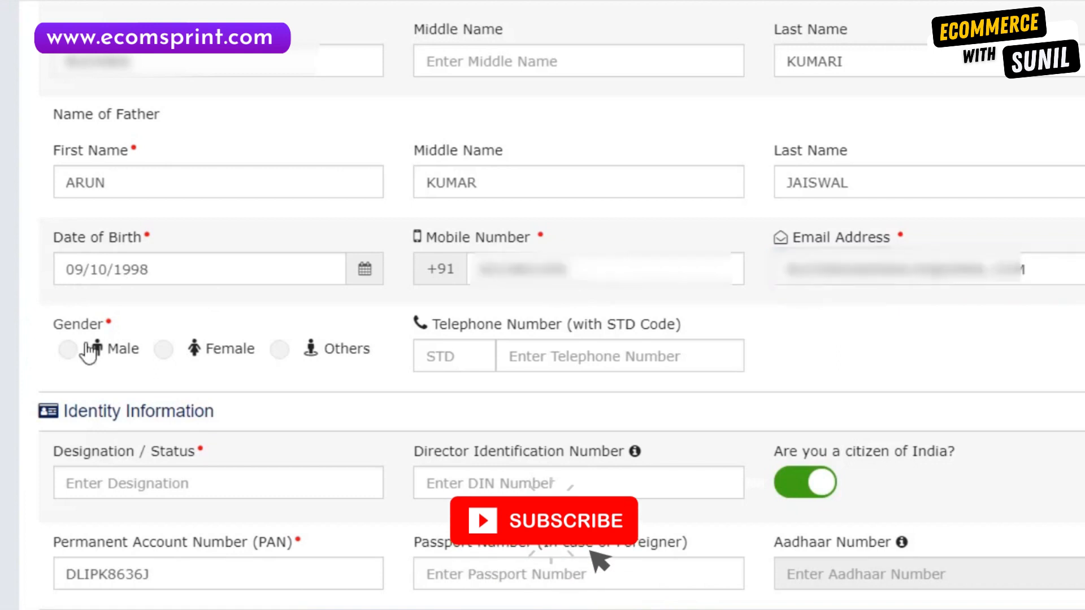
pyautogui.click(168, 349)
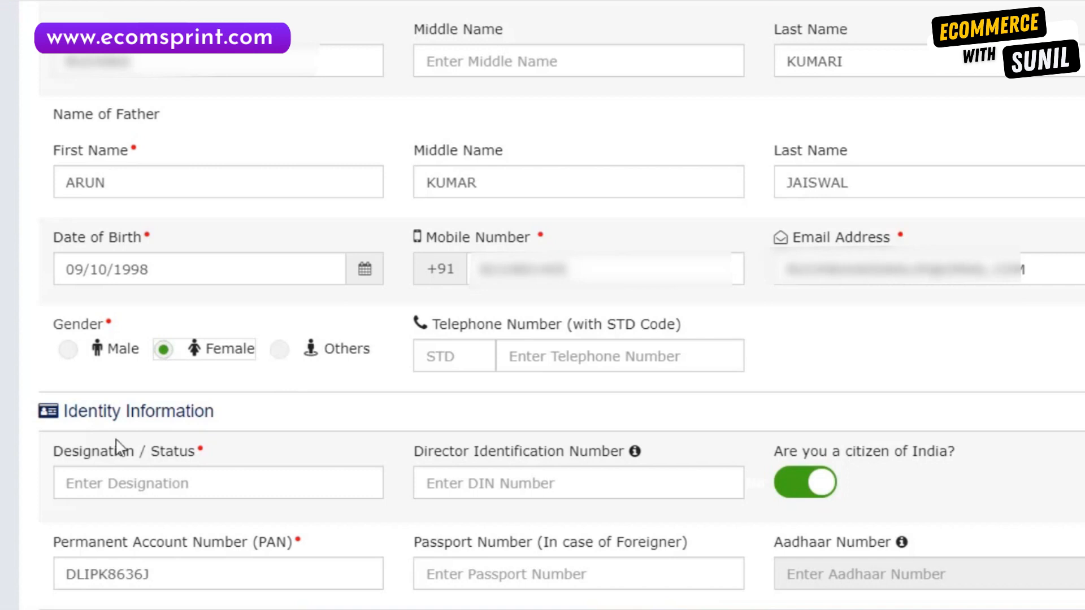
pyautogui.scroll(-5, 116, 449)
pyautogui.click(201, 90)
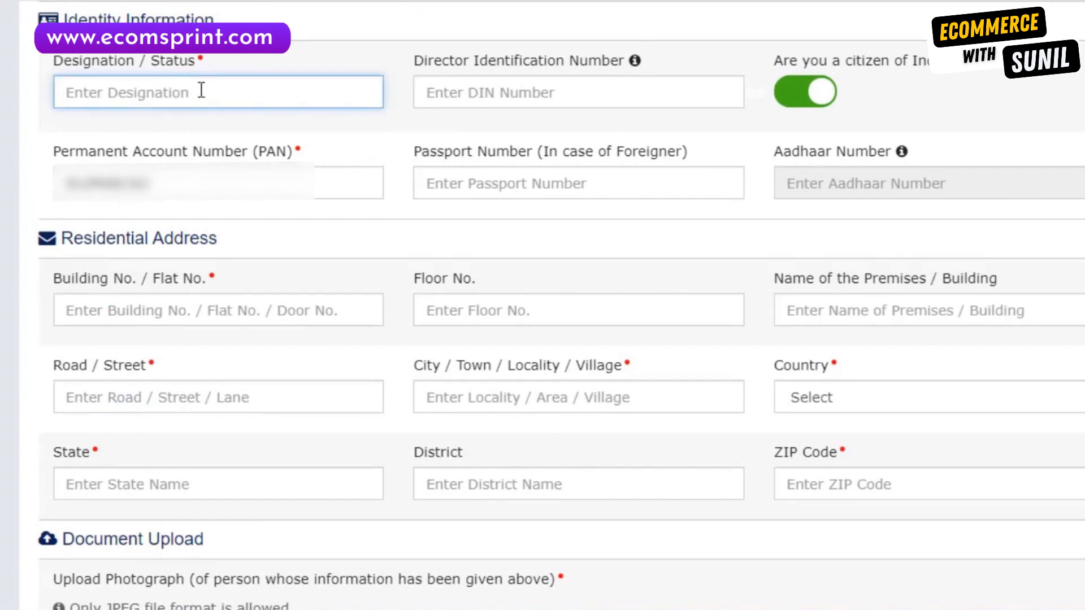
pyautogui.write('OWNER')
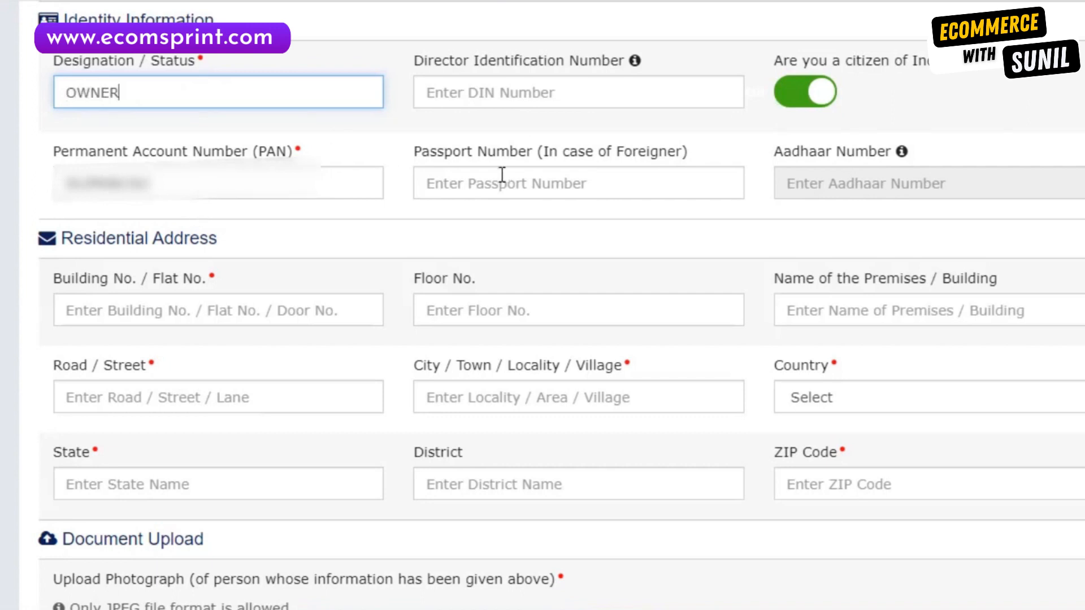
pyautogui.click(808, 192)
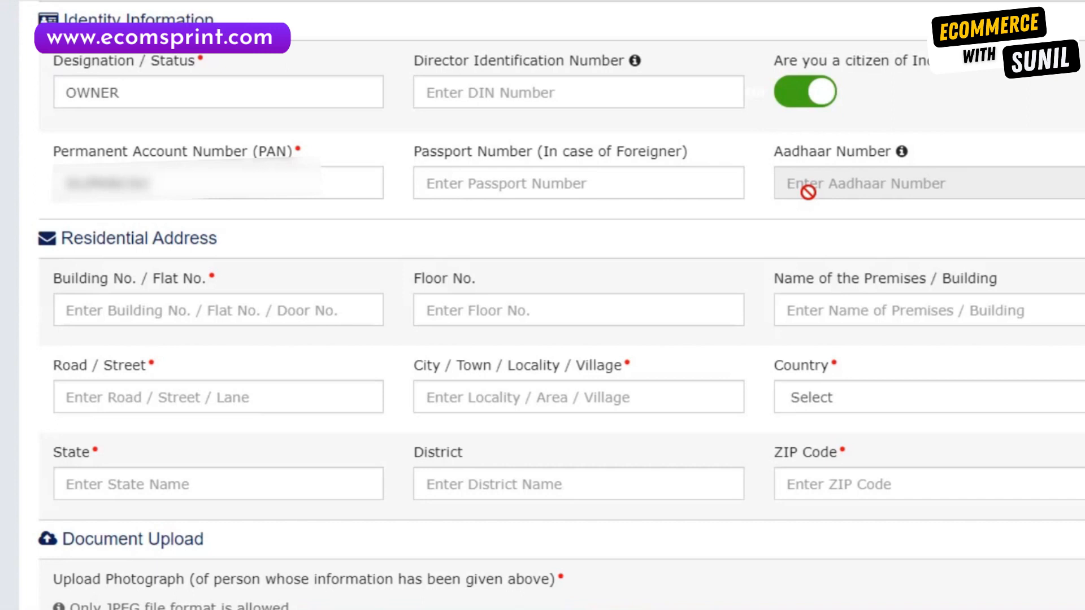
# Upload the proprietor's JPEG photo, make them also authorized signatory, and save the promoter details.
pyautogui.scroll(-3, 416, 347)
pyautogui.scroll(3, 417, 279)
pyautogui.scroll(-3, 204, 269)
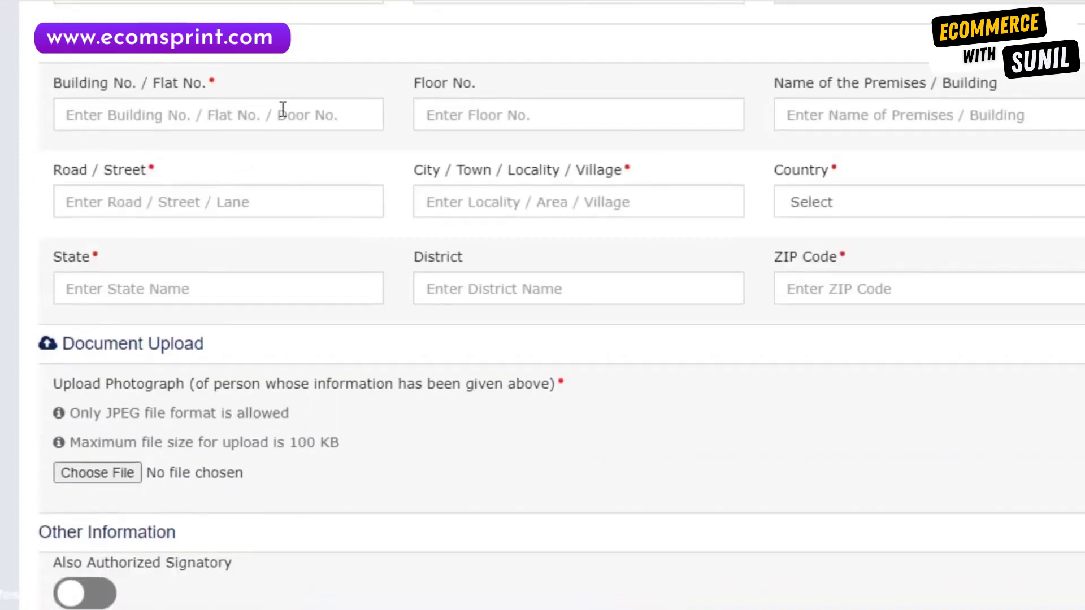
pyautogui.scroll(1, 286, 121)
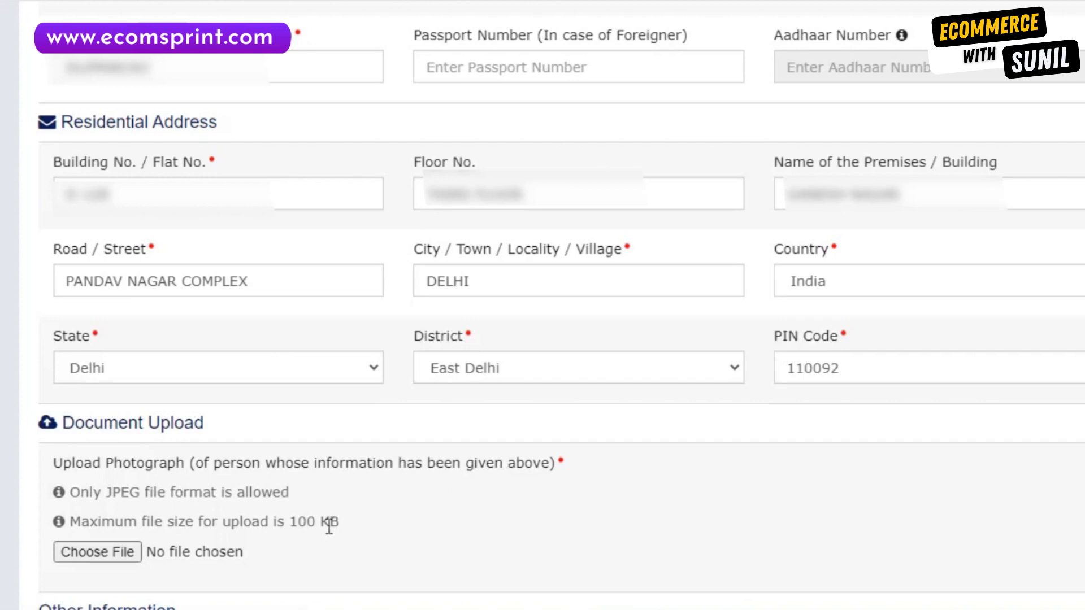
pyautogui.click(98, 552)
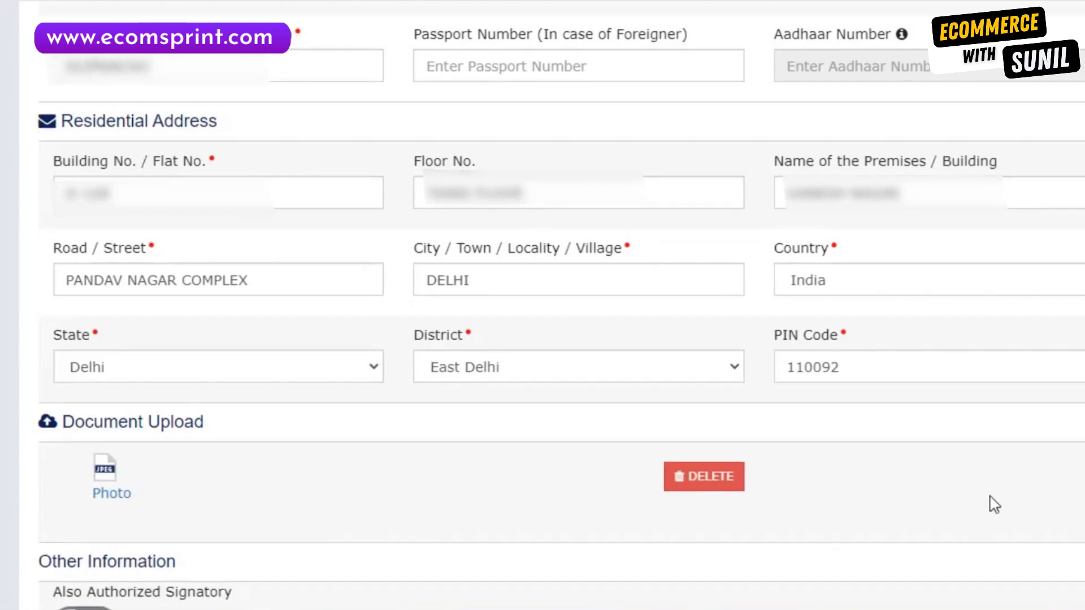
pyautogui.scroll(-4, 990, 503)
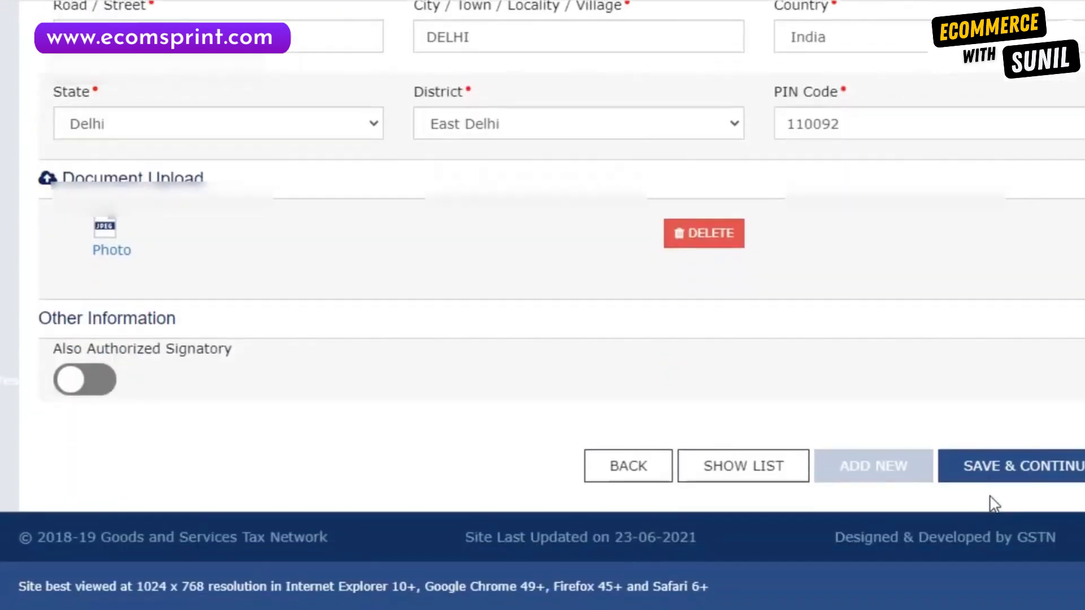
pyautogui.click(82, 390)
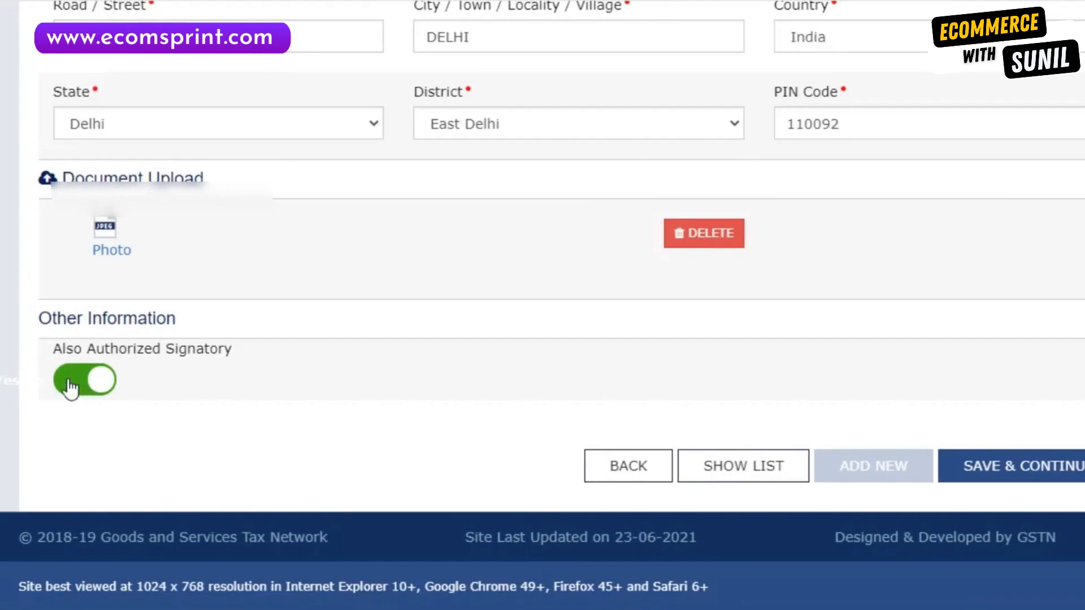
pyautogui.click(1007, 480)
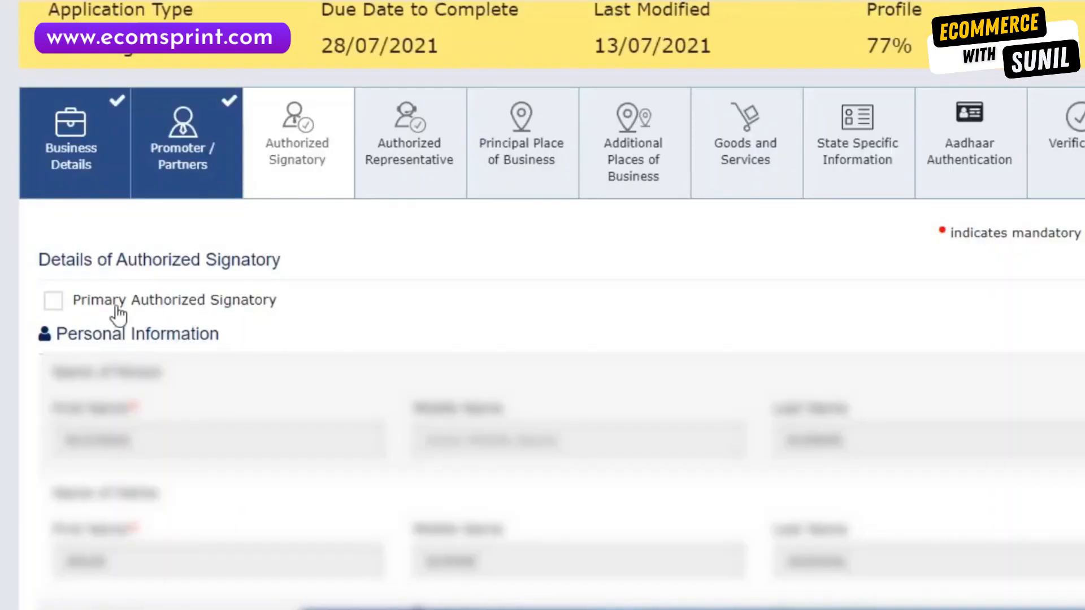
# Mark the signatory as primary, save it, and save Authorized Representative with no representative.
pyautogui.click(55, 301)
pyautogui.scroll(-10, 753, 474)
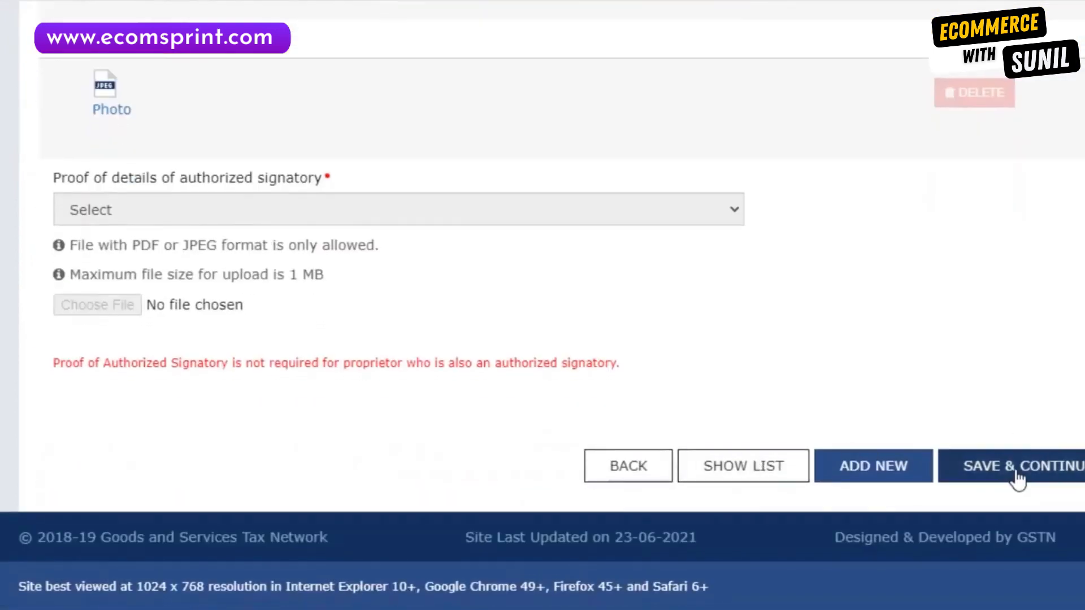
pyautogui.click(1017, 480)
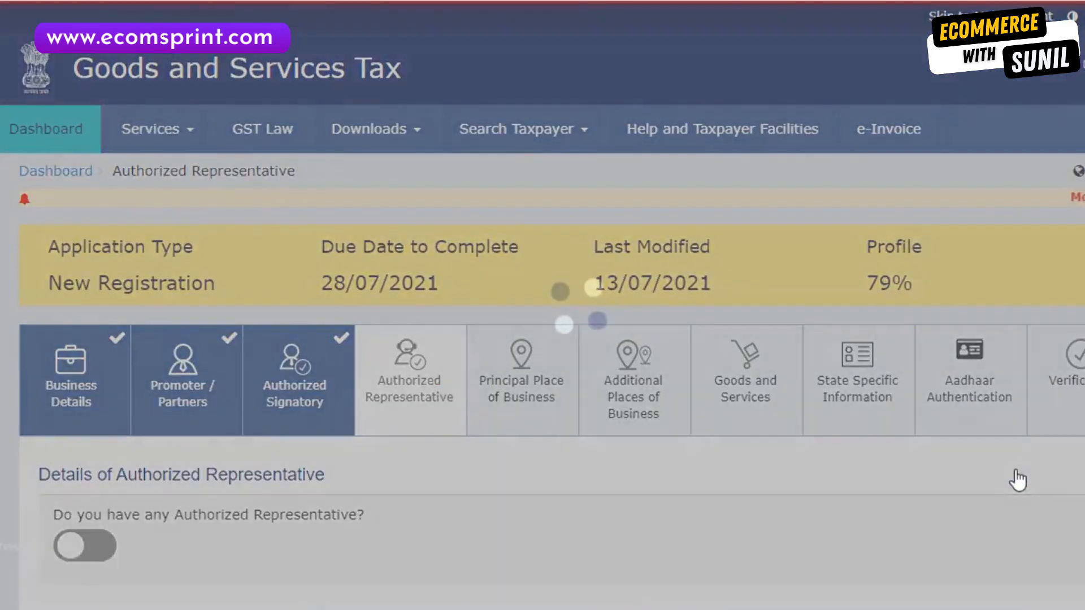
pyautogui.scroll(-5, 299, 237)
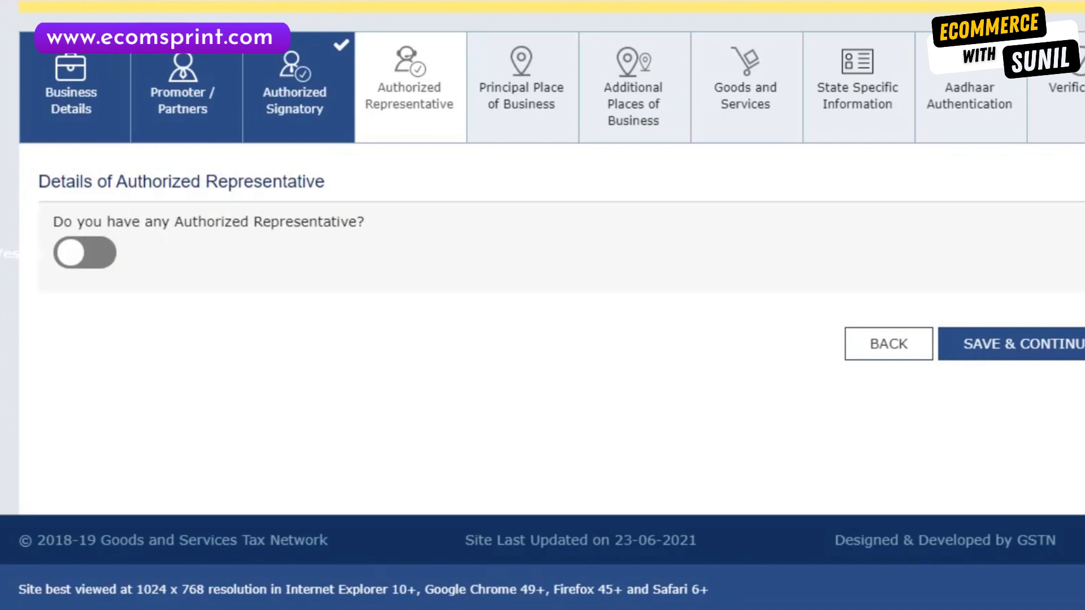
pyautogui.click(1047, 355)
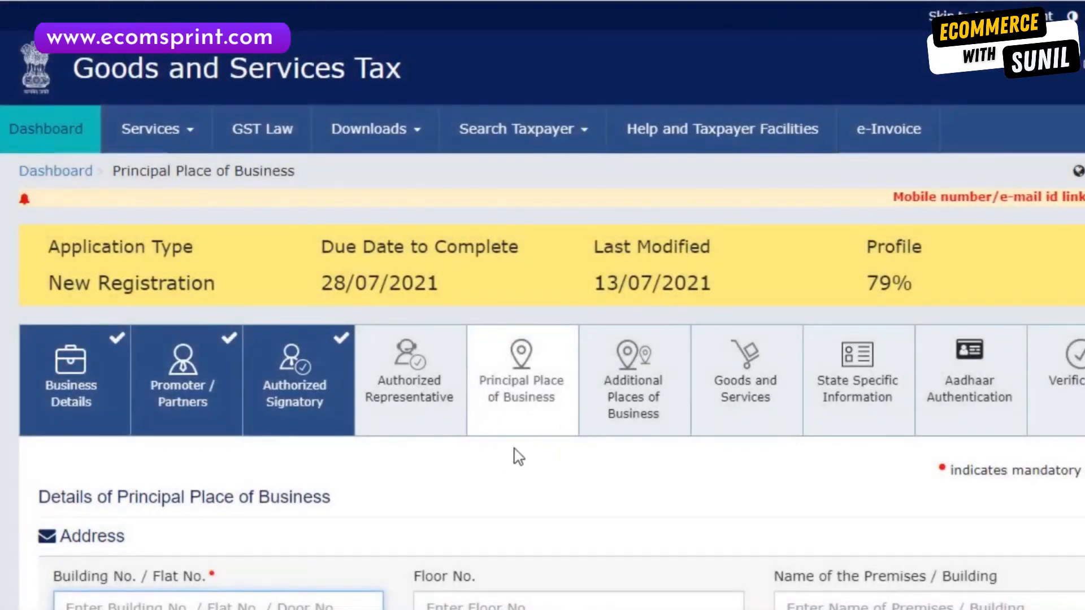
# Choose Ward 81, DELHI EAST commissionerate, LAXMI NAGAR division and RANGE - 151 for the business jurisdiction.
pyautogui.scroll(-7, 535, 414)
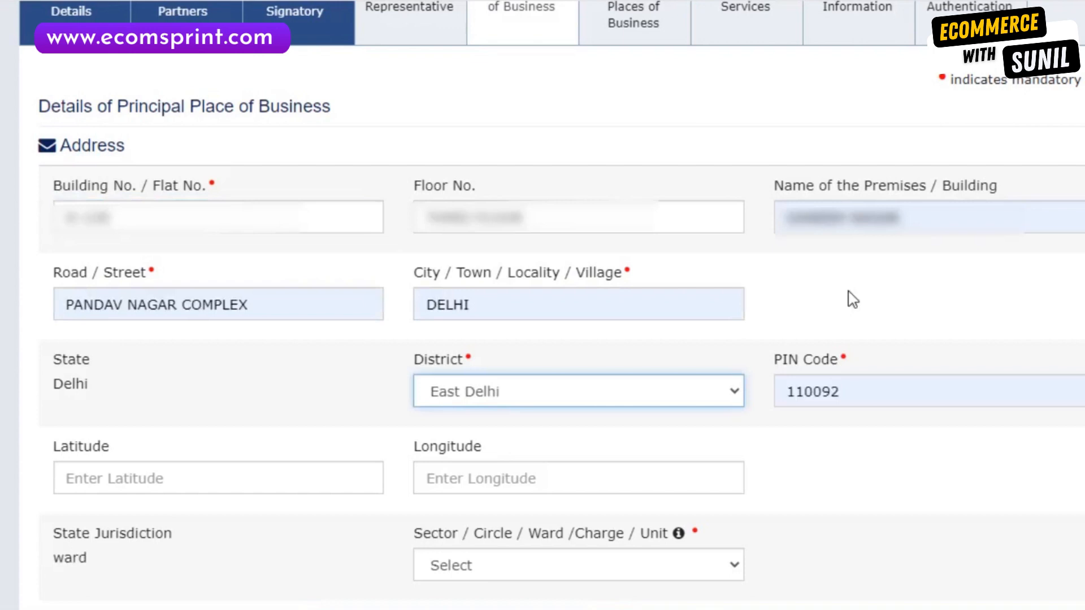
pyautogui.scroll(-5, 853, 299)
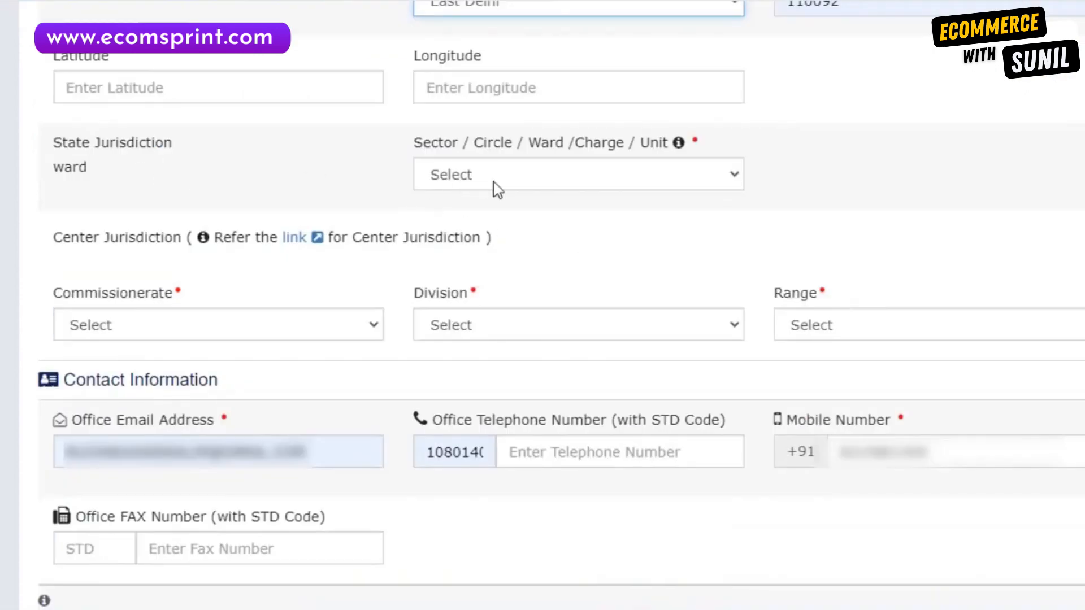
pyautogui.click(519, 183)
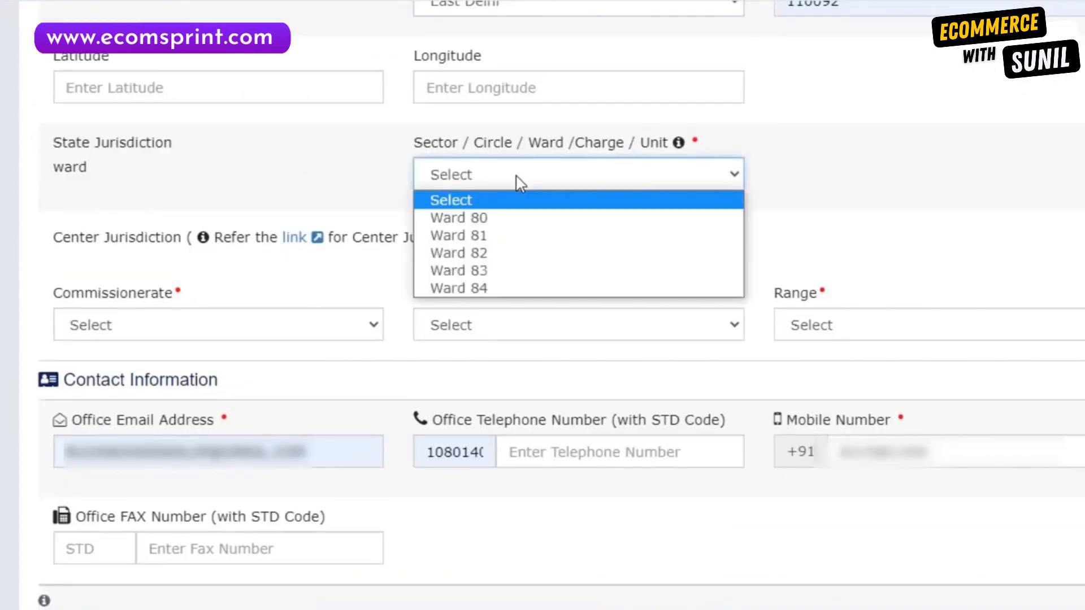
pyautogui.click(518, 239)
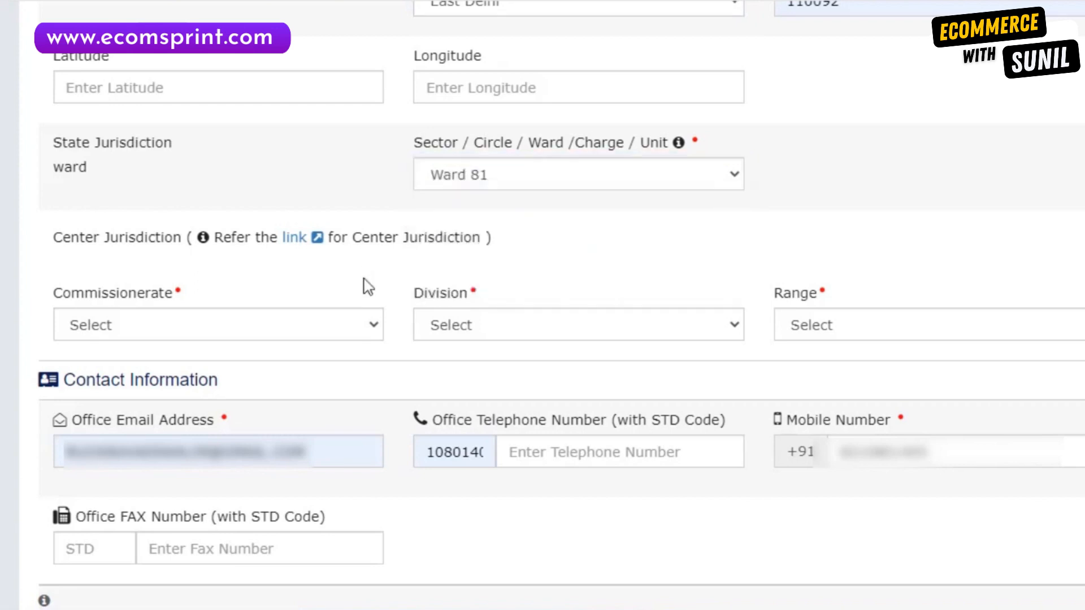
pyautogui.click(370, 325)
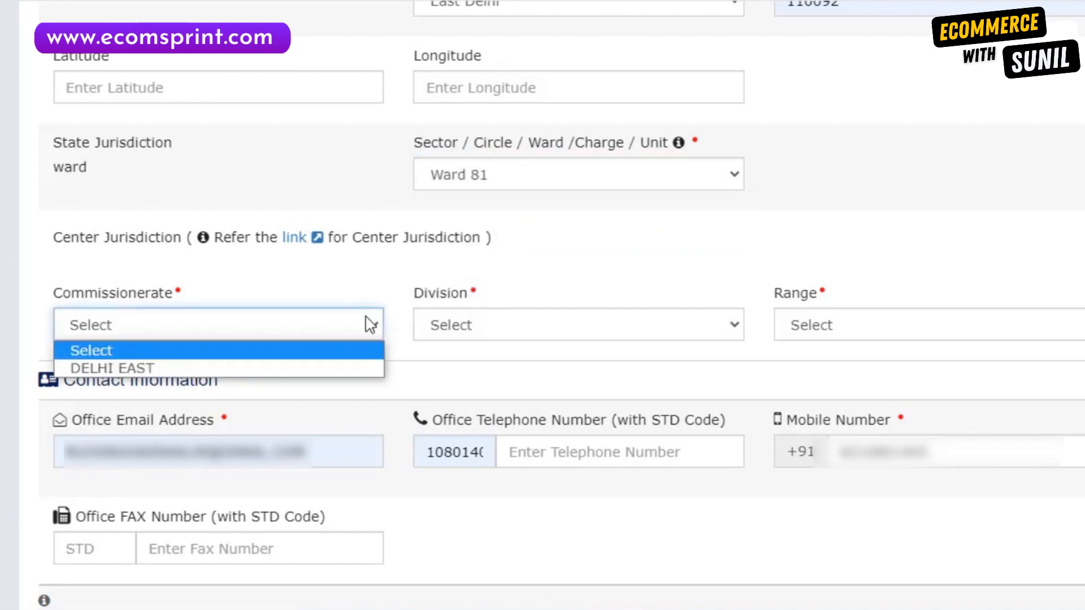
pyautogui.click(314, 366)
pyautogui.click(473, 328)
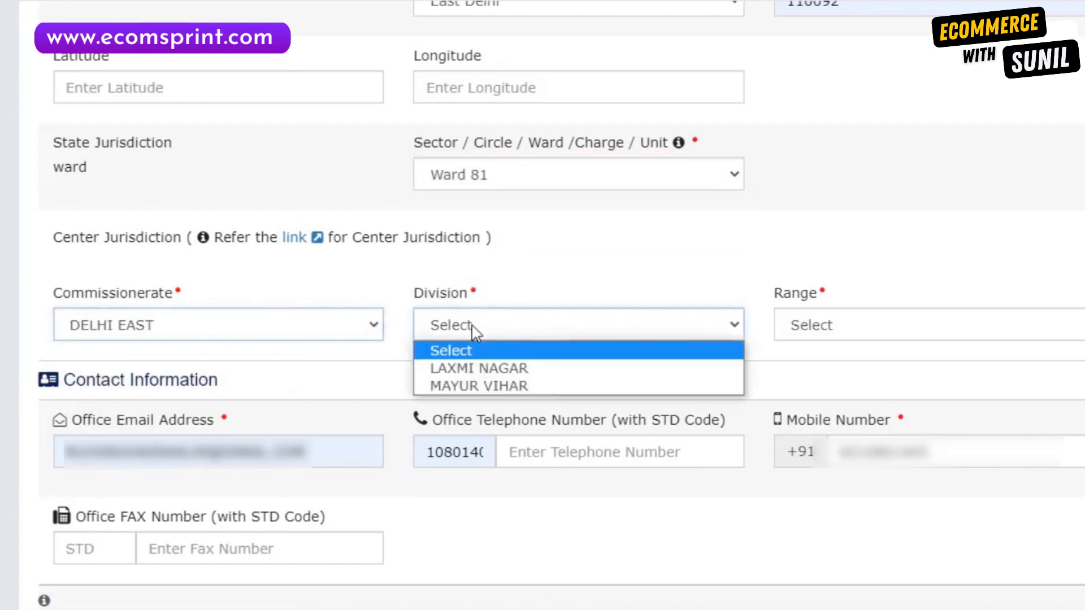
pyautogui.click(508, 376)
pyautogui.click(821, 328)
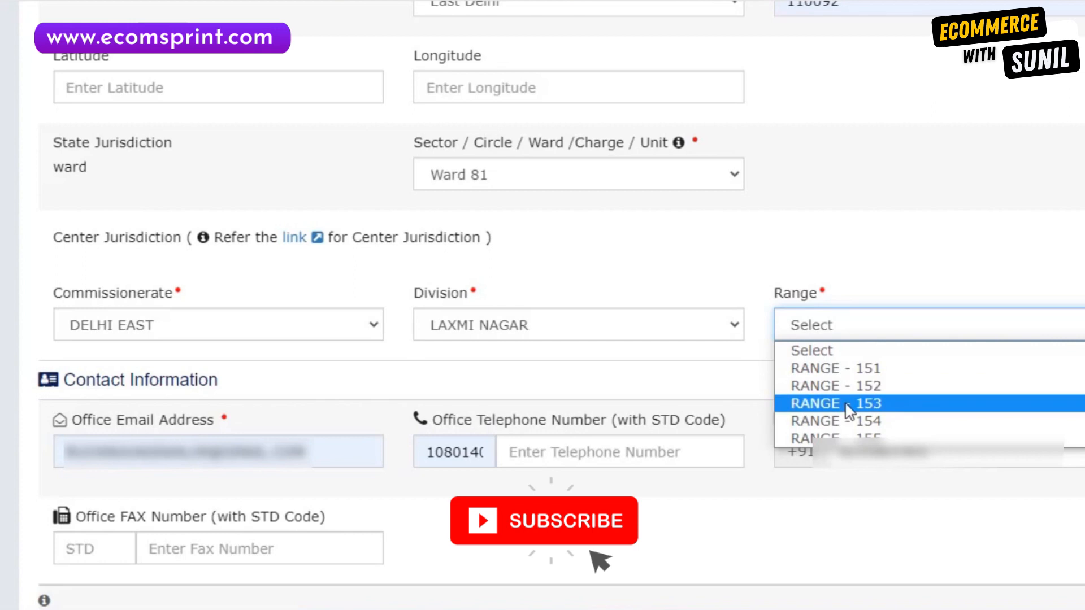
pyautogui.click(863, 368)
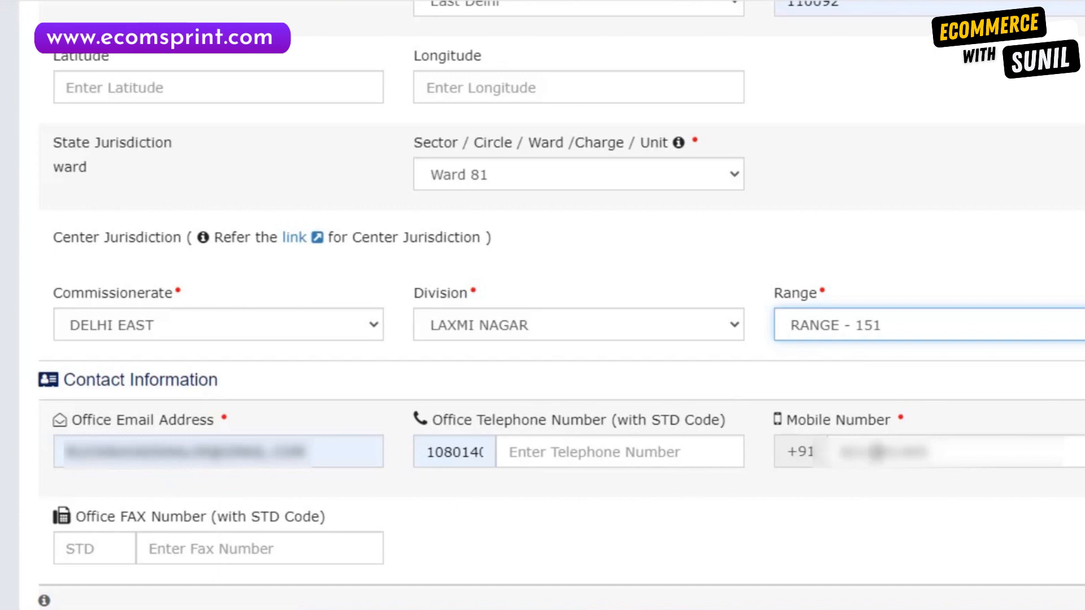
pyautogui.scroll(-10, 717, 490)
# Set premises possession to Rented and upload an Electricity Bill PDF as address proof.
pyautogui.scroll(2, 476, 312)
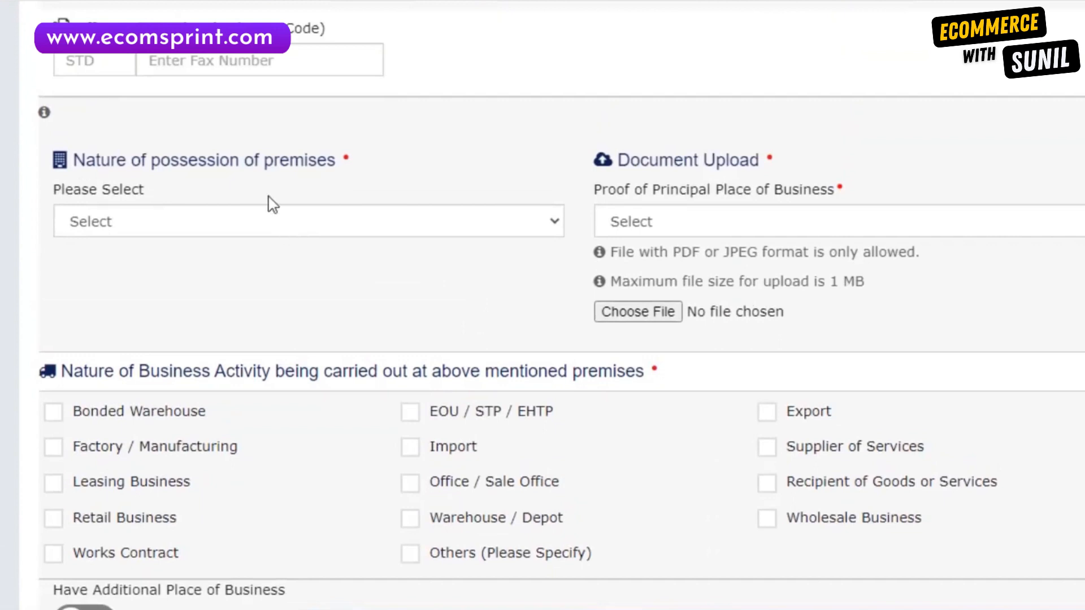
pyautogui.click(290, 234)
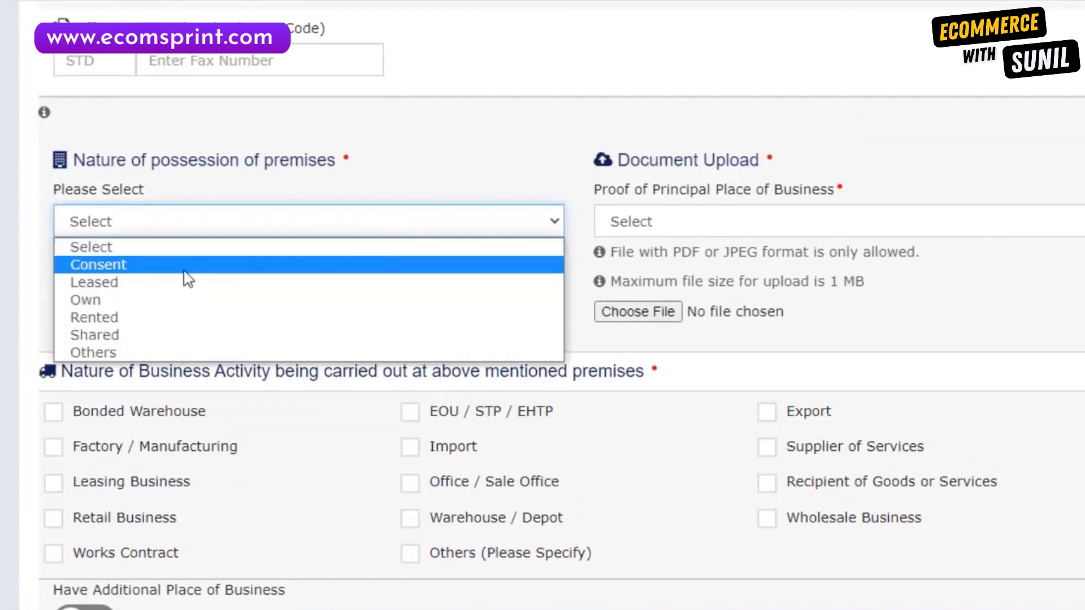
pyautogui.click(162, 304)
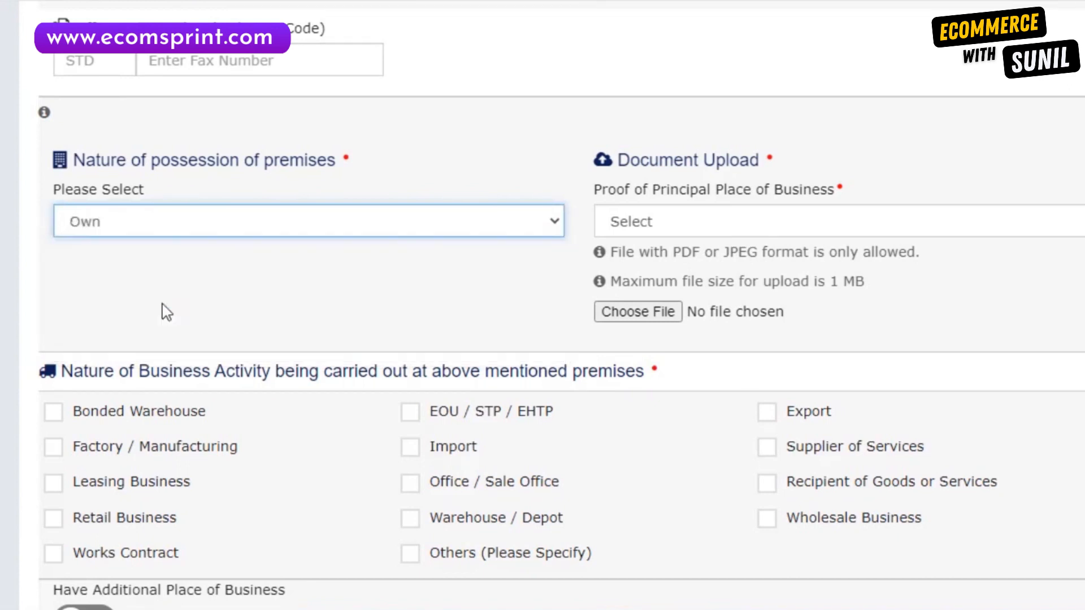
pyautogui.click(679, 225)
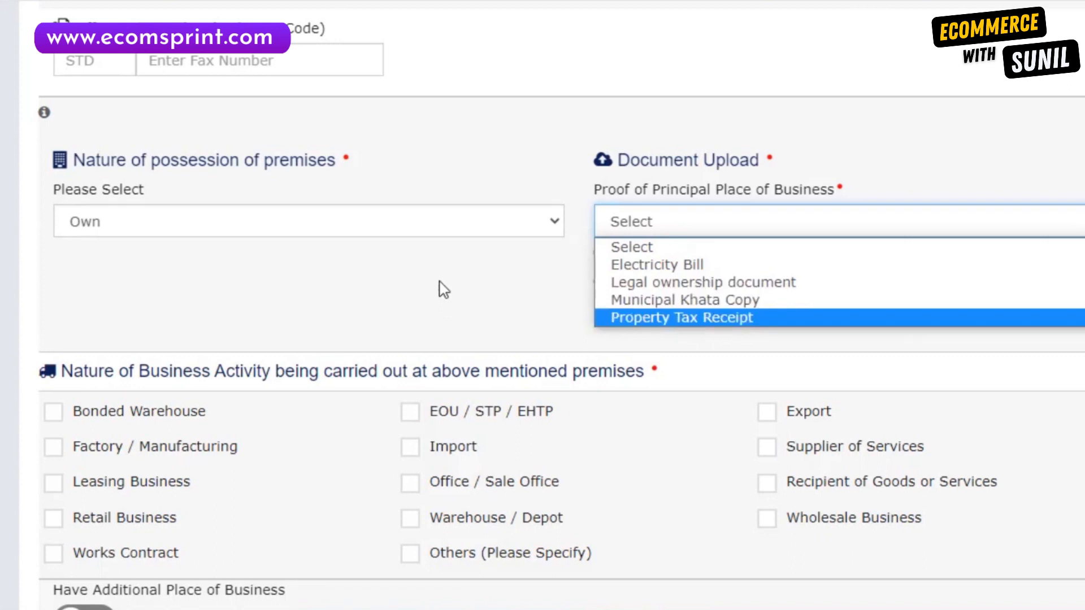
pyautogui.click(530, 264)
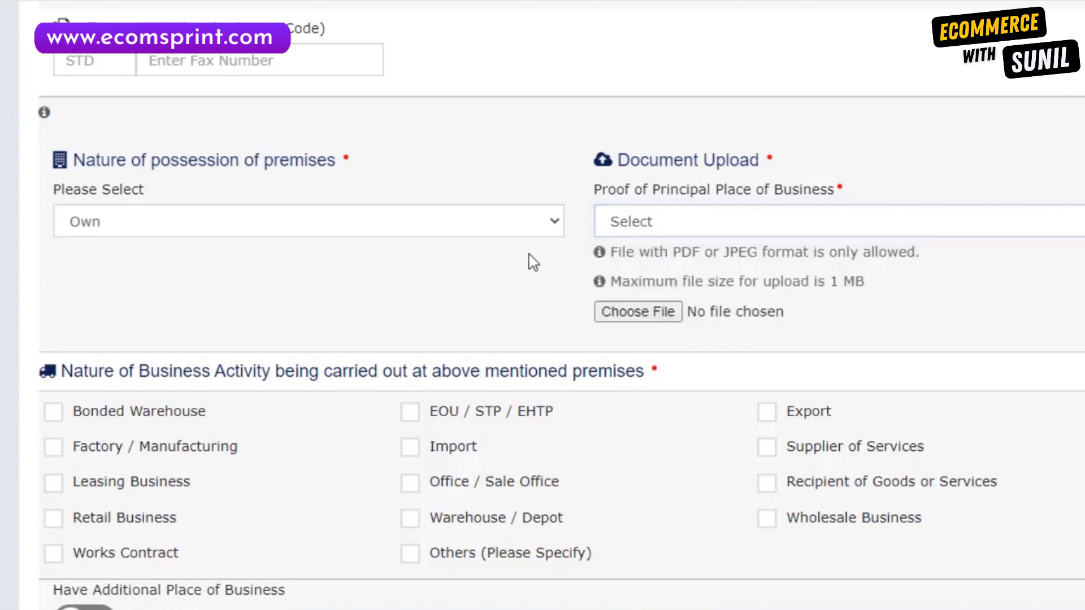
pyautogui.click(548, 233)
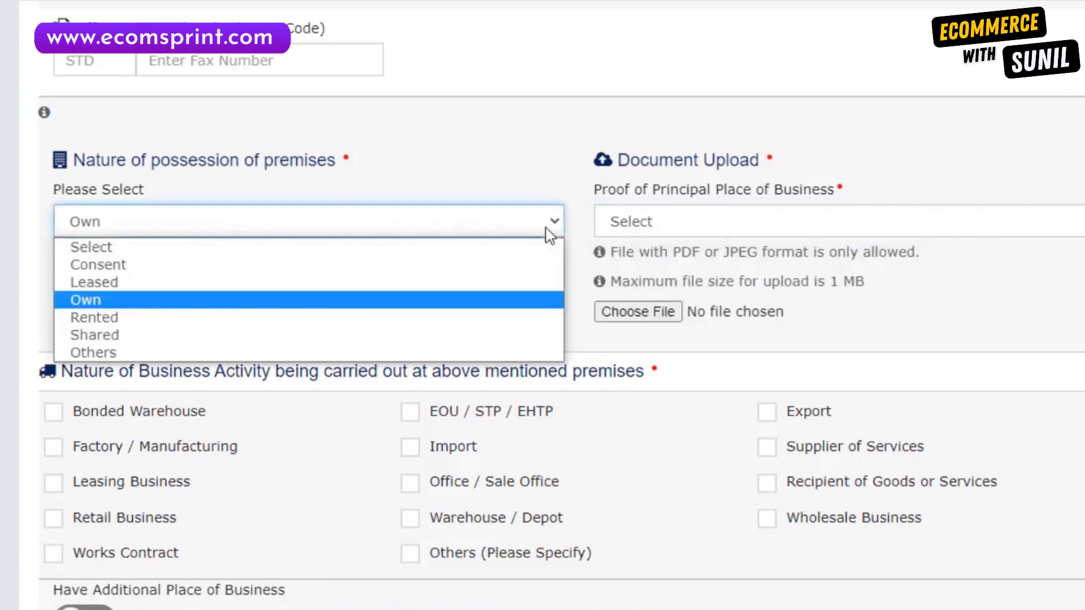
pyautogui.click(223, 319)
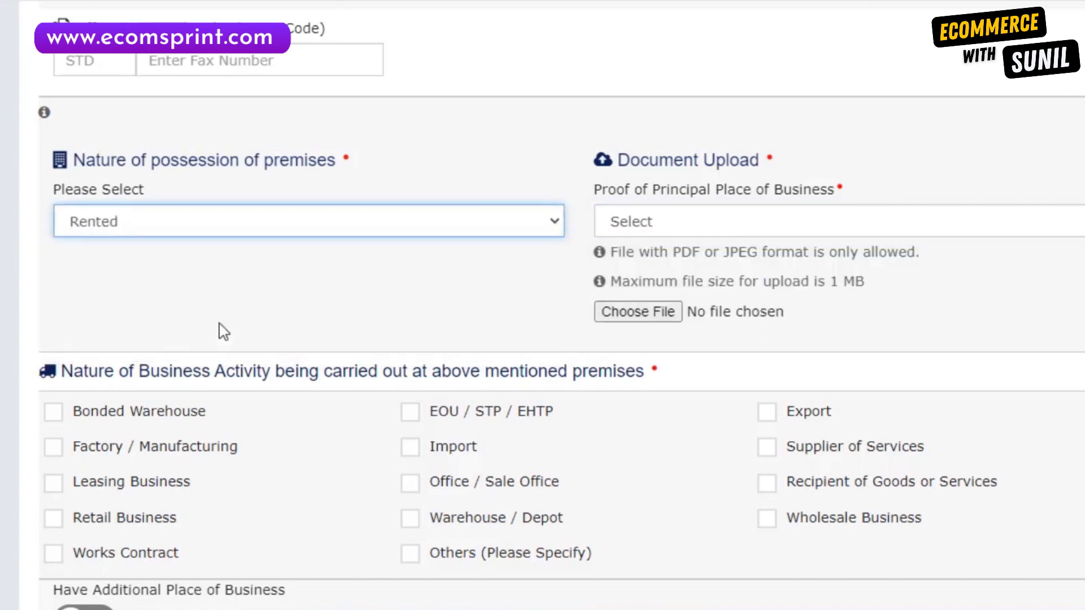
pyautogui.click(628, 222)
pyautogui.click(658, 265)
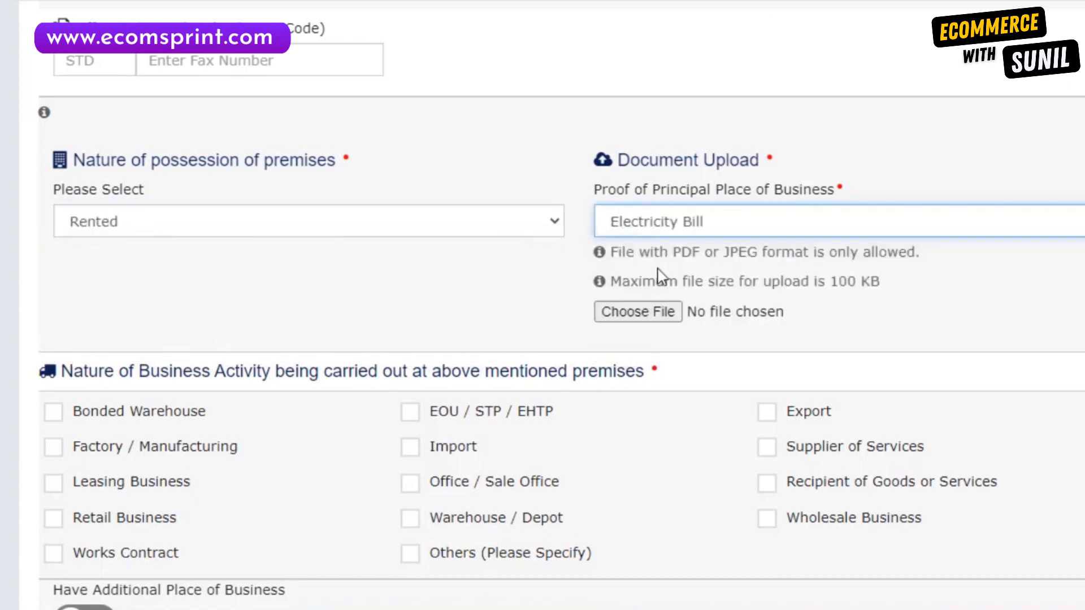
pyautogui.click(656, 317)
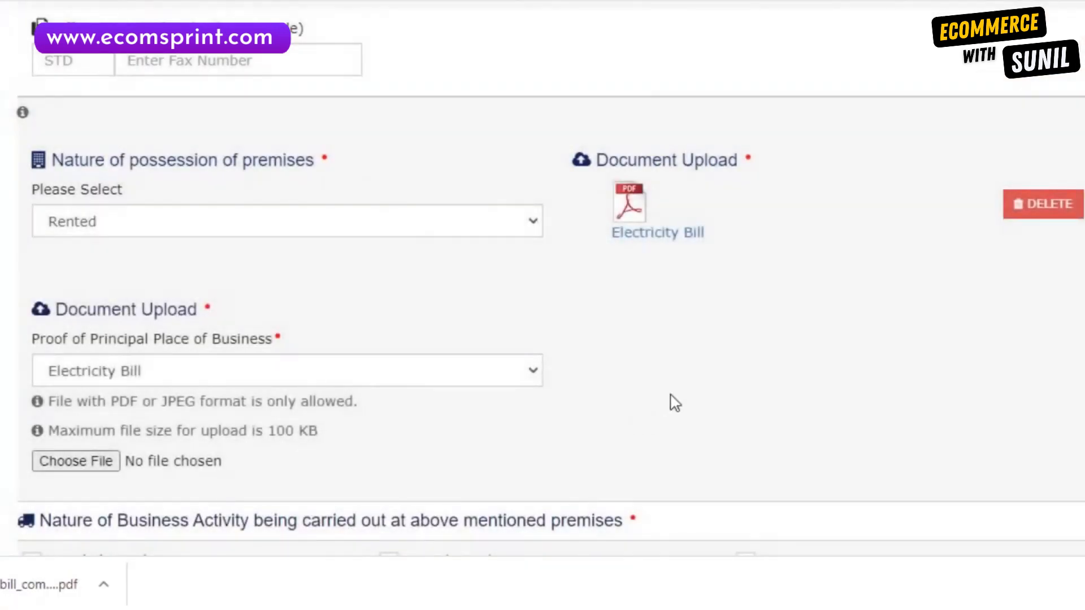
pyautogui.scroll(-2, 531, 390)
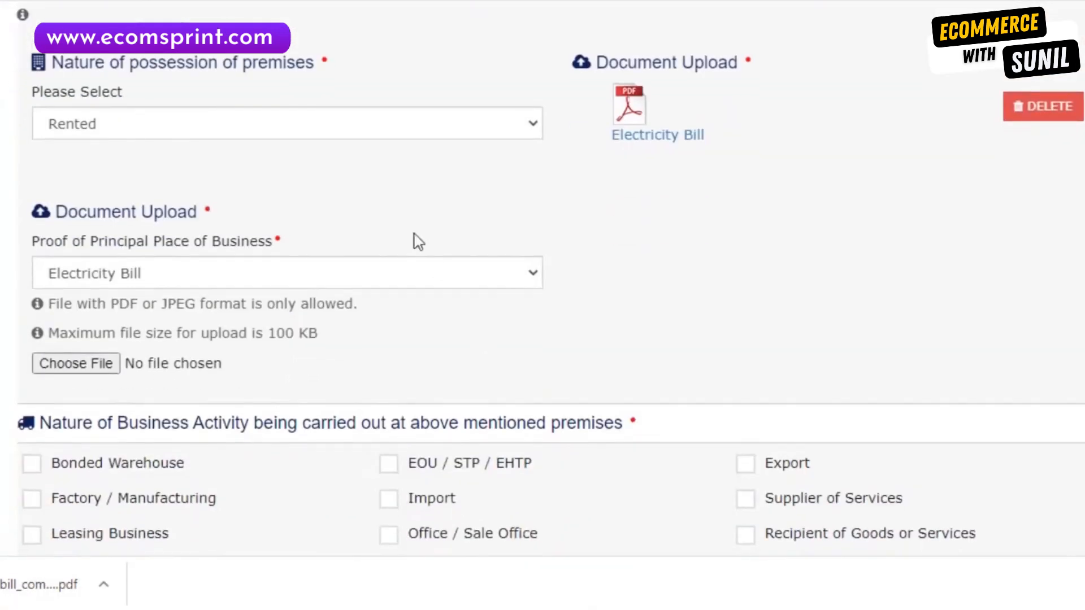
# Upload the Rent / Lease agreement PDF as a second proof of principal place of business.
pyautogui.click(252, 277)
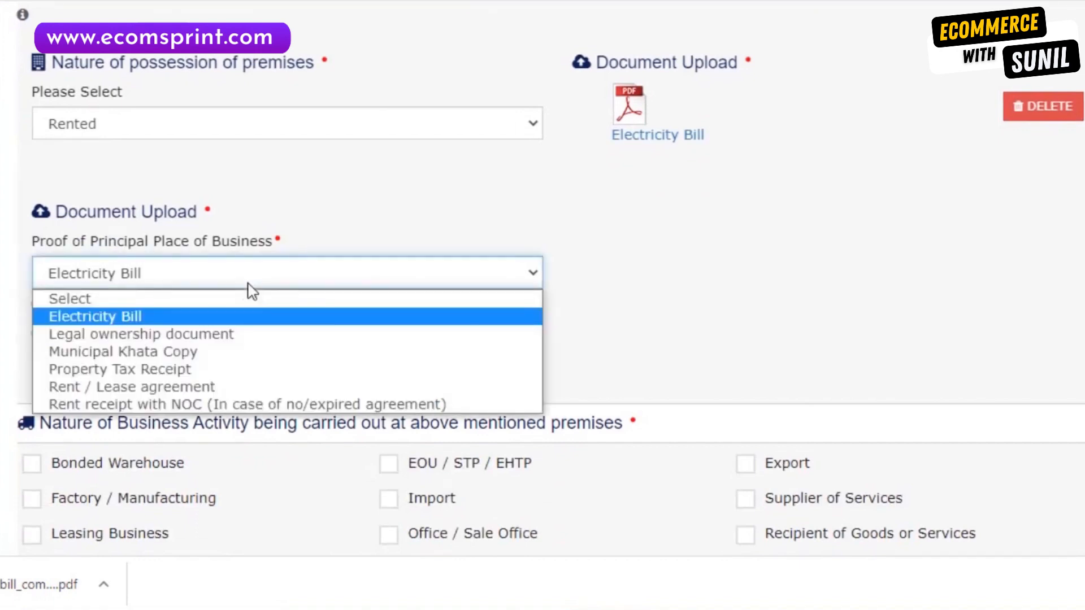
pyautogui.click(198, 386)
pyautogui.click(97, 368)
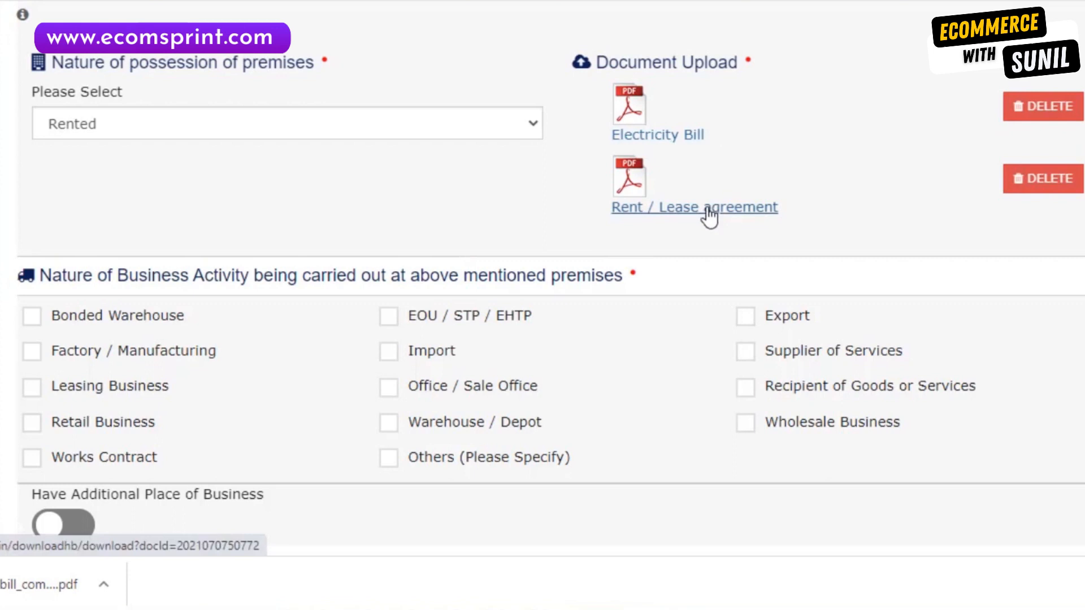
pyautogui.scroll(2, 406, 208)
pyautogui.scroll(-2, 410, 209)
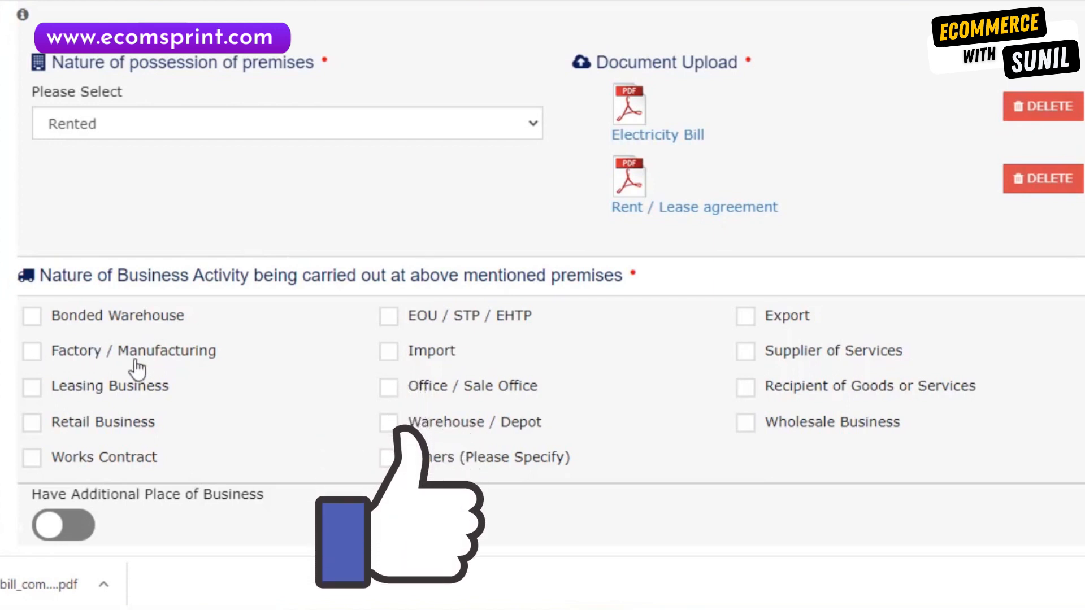
# Tick Bonded Warehouse, Retail, Wholesale, Export and Import as business activities, then save and continue.
pyautogui.click(40, 319)
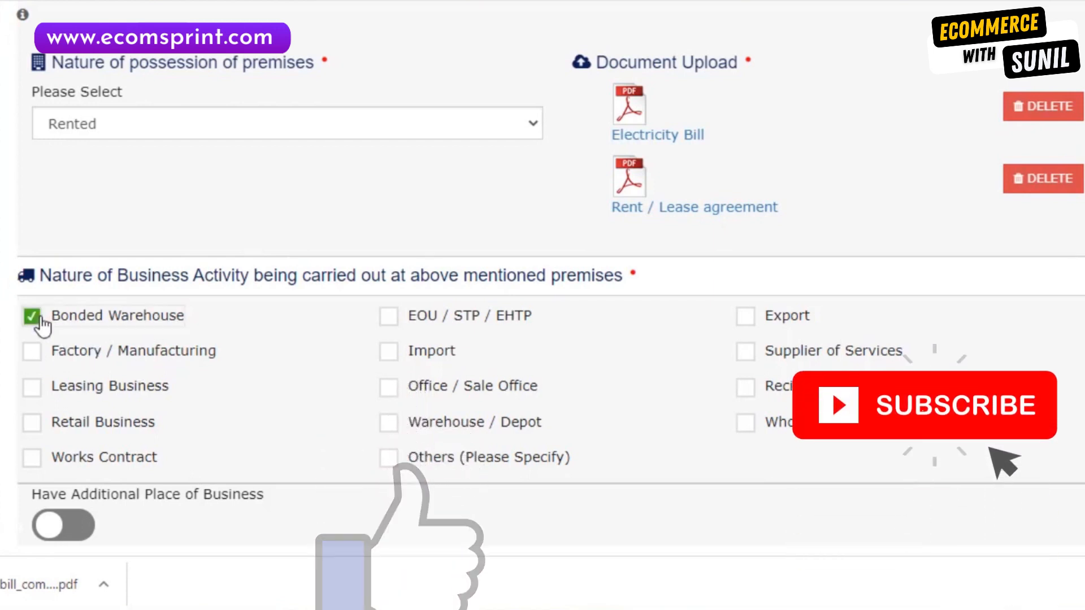
pyautogui.click(33, 428)
pyautogui.click(748, 425)
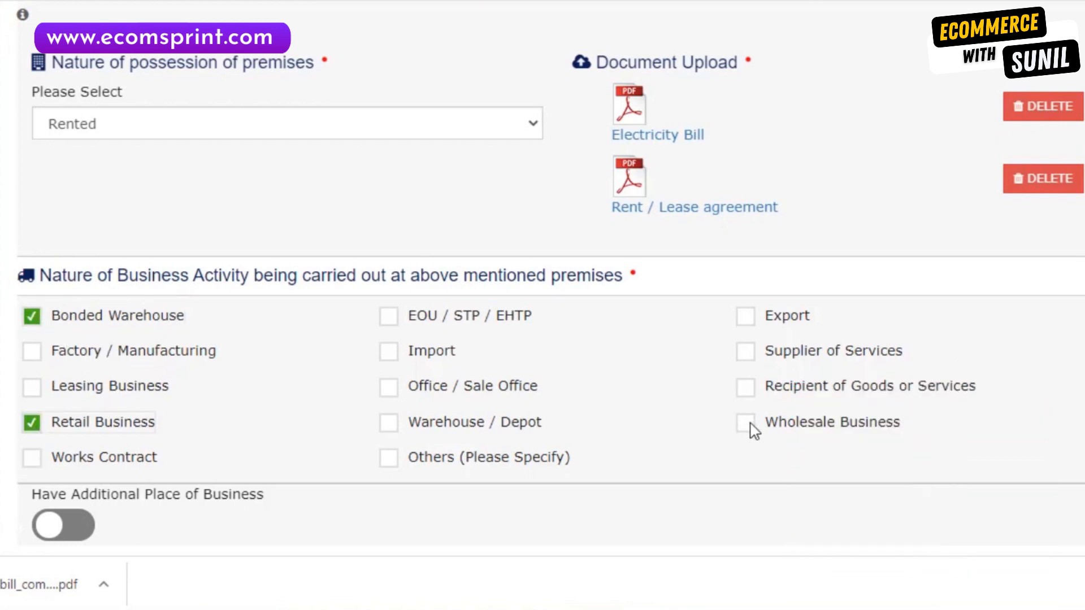
pyautogui.click(746, 318)
pyautogui.click(387, 351)
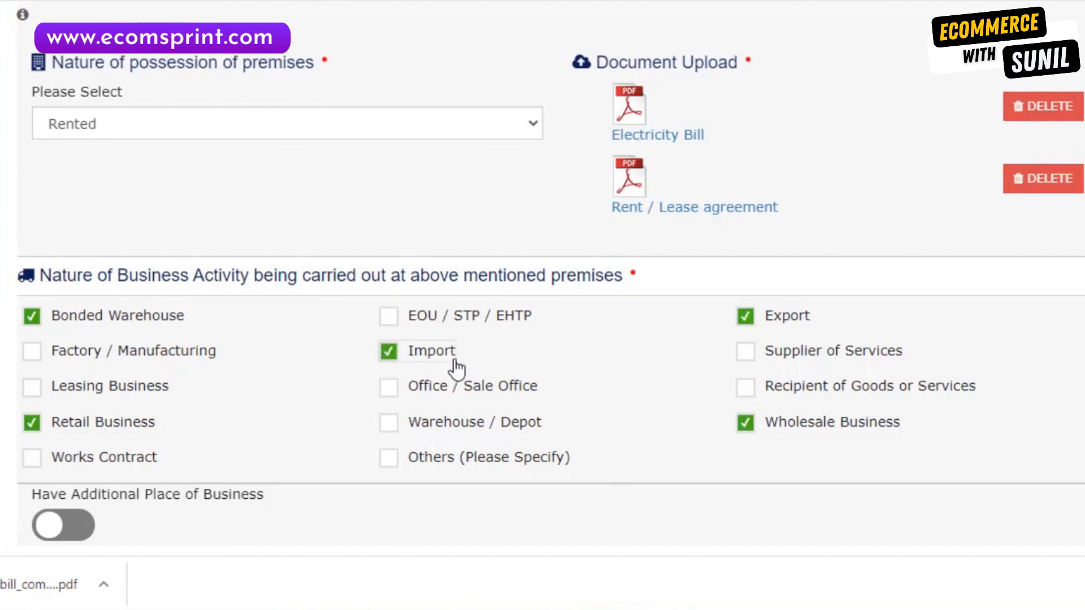
pyautogui.scroll(-2, 100, 449)
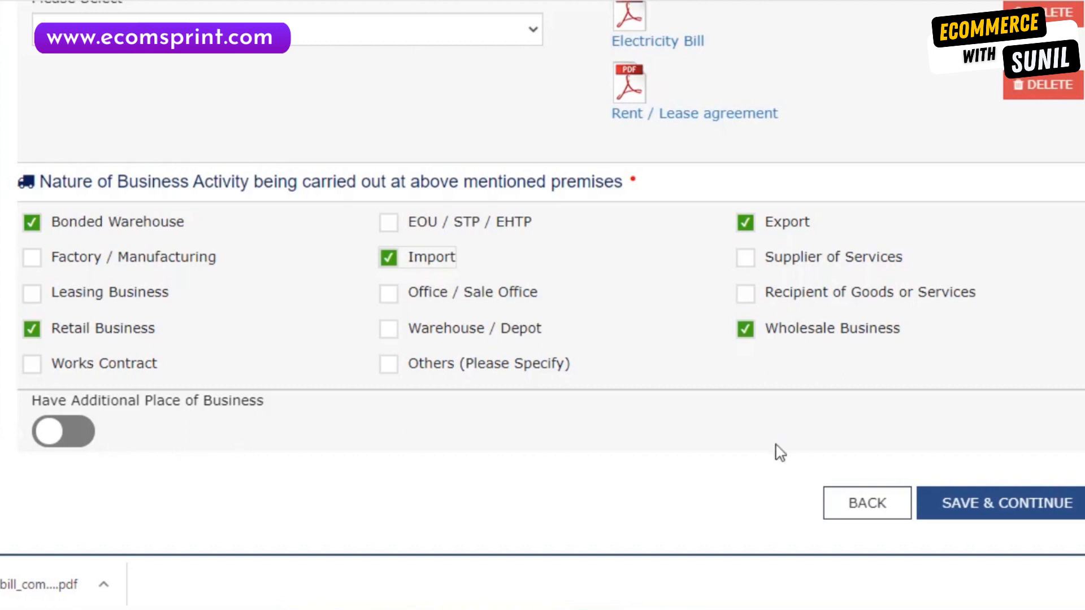
pyautogui.click(982, 517)
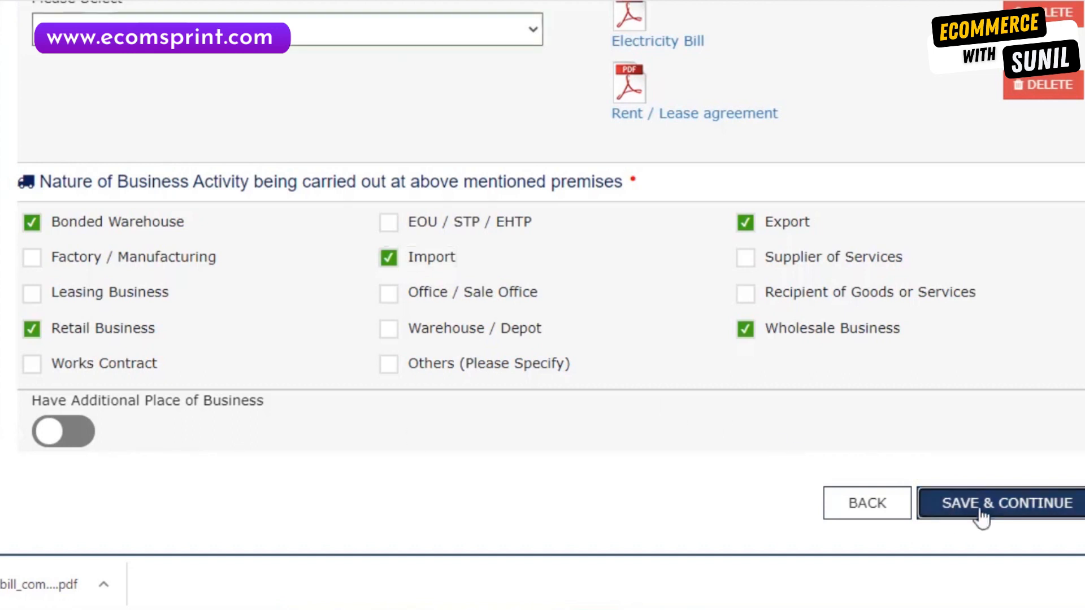
pyautogui.scroll(2, 718, 362)
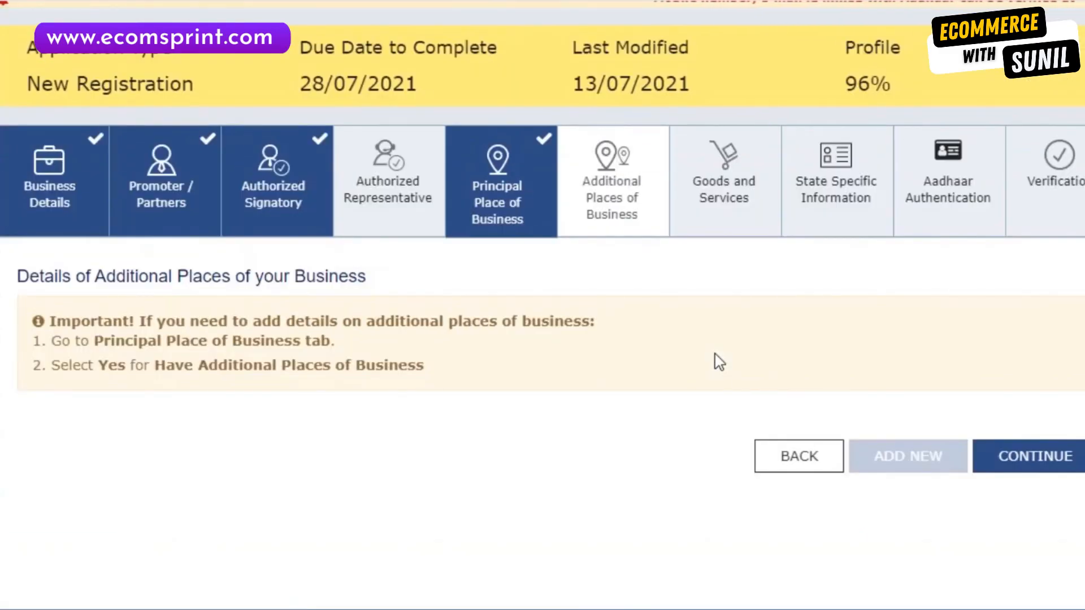
# Search HSN 6101, add 610190 Other to the goods commodities, and save the goods list.
pyautogui.click(1052, 467)
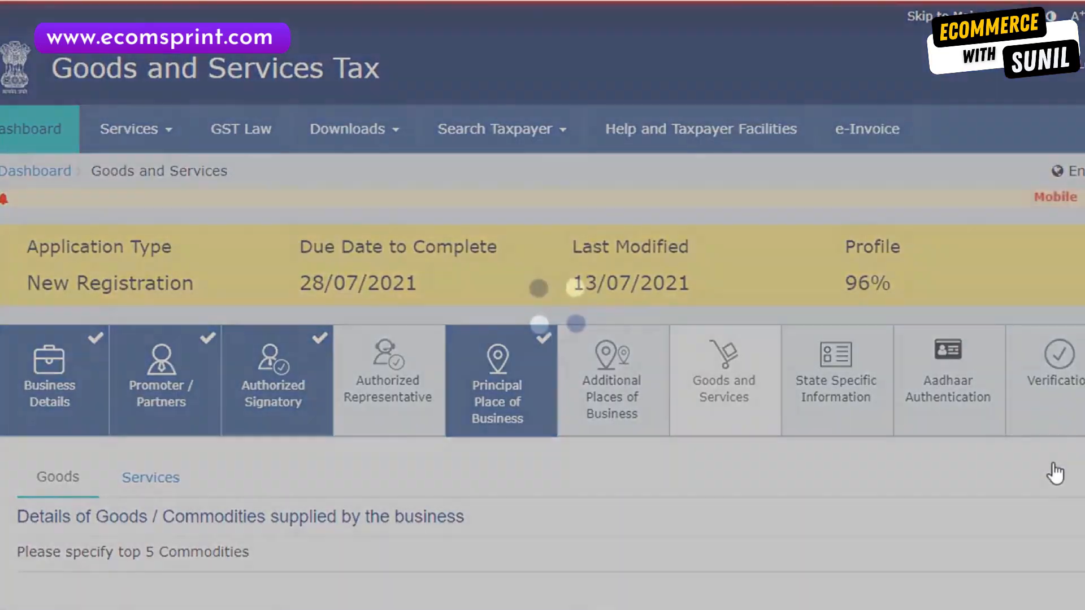
pyautogui.click(325, 355)
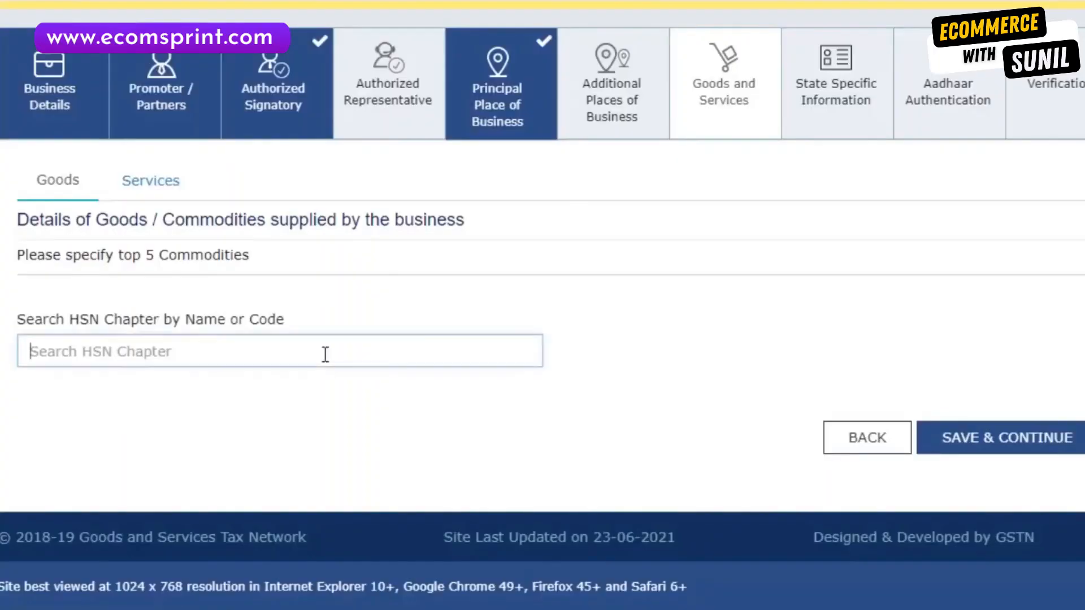
pyautogui.click(637, 349)
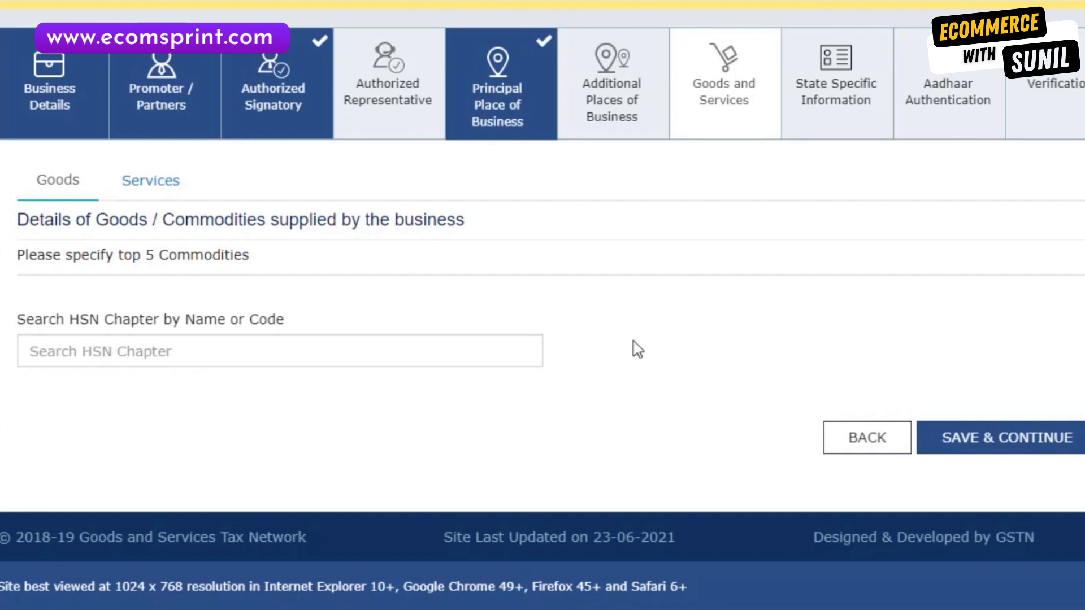
pyautogui.click(519, 342)
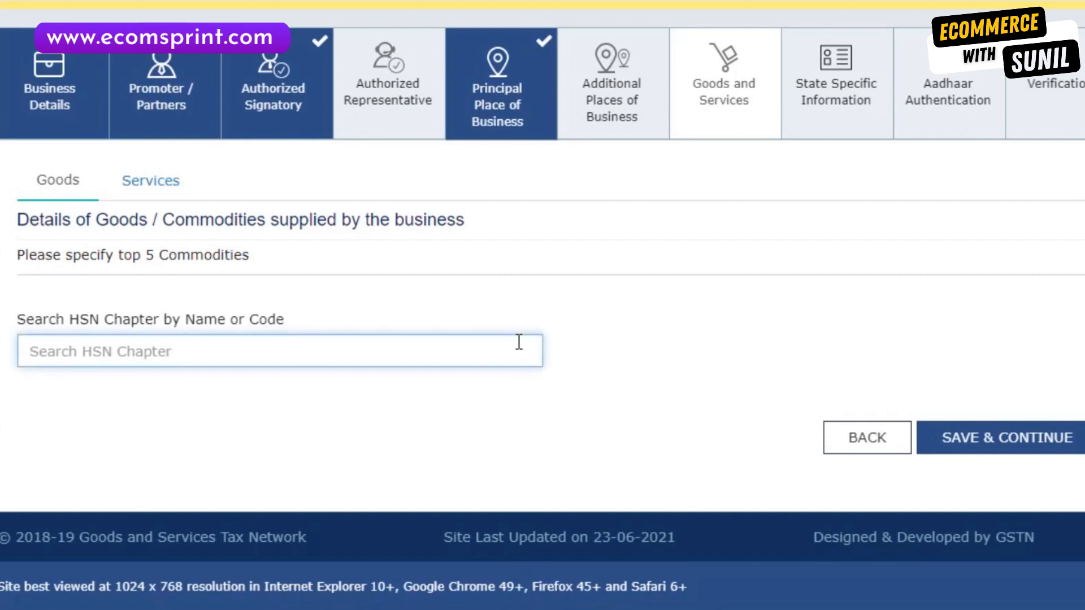
pyautogui.write('6')
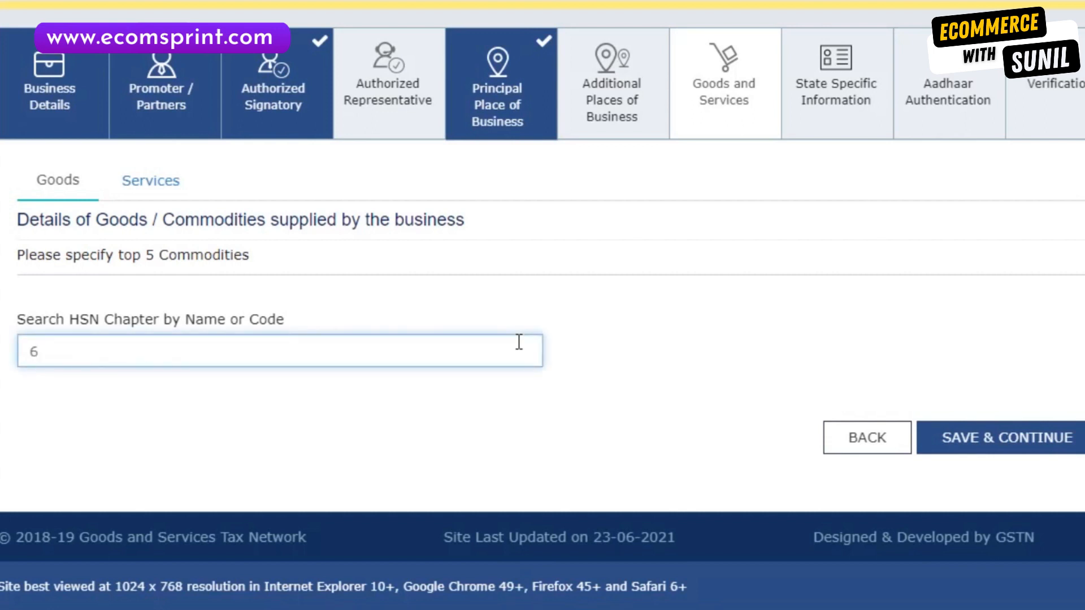
pyautogui.write('101')
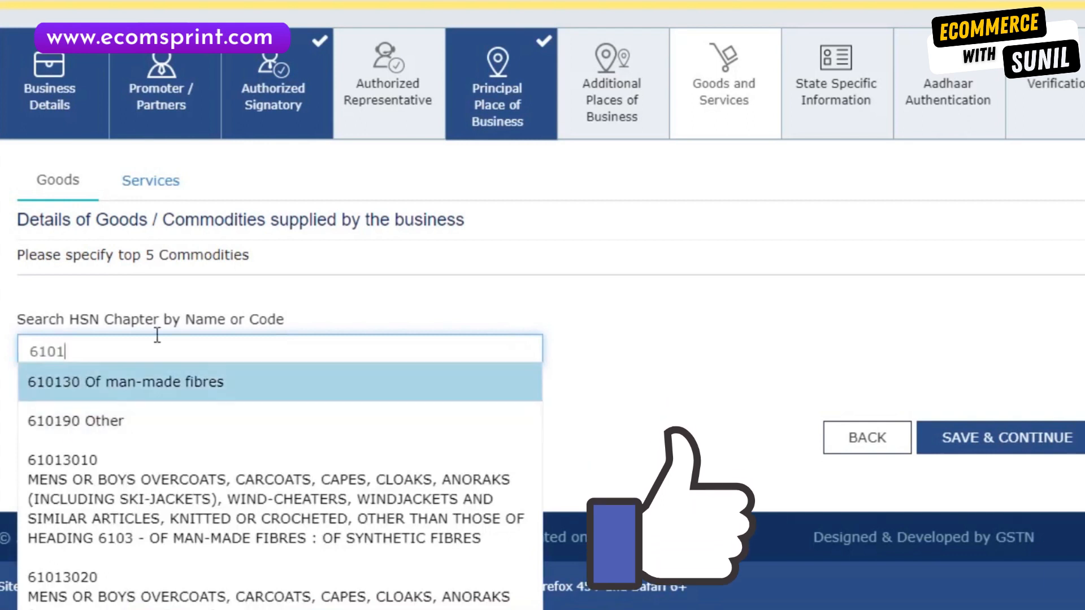
pyautogui.click(170, 429)
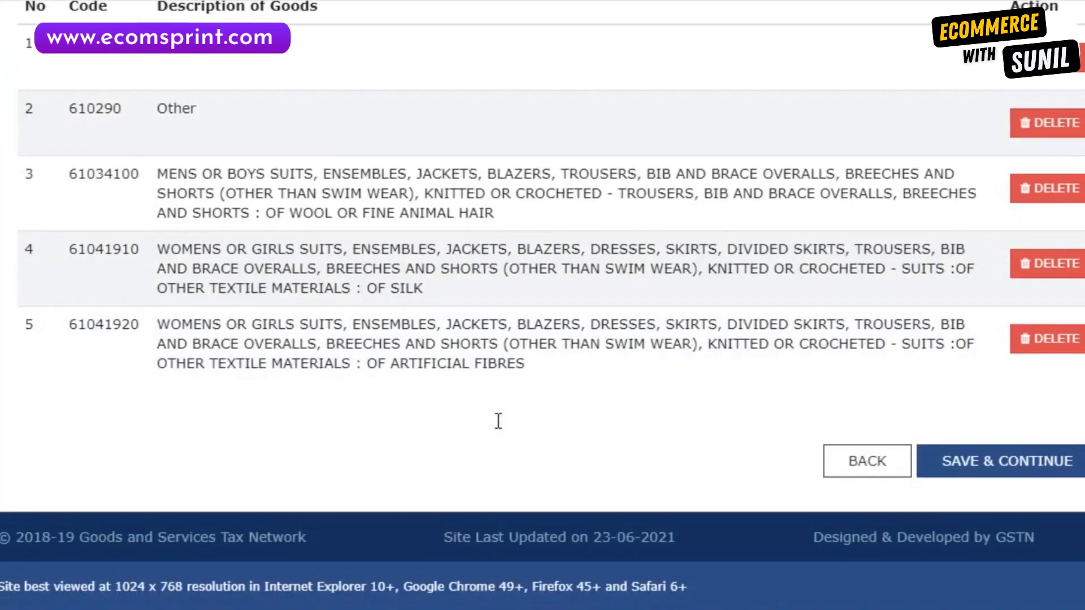
pyautogui.click(998, 469)
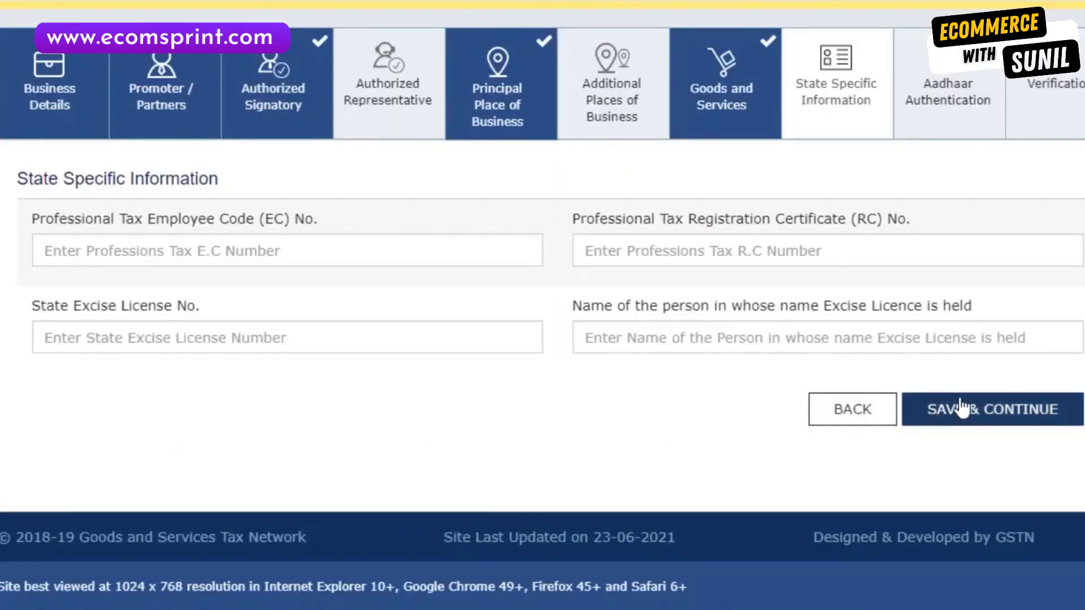
# Save the State Specific Information page and continue to Aadhaar Authentication.
pyautogui.click(964, 423)
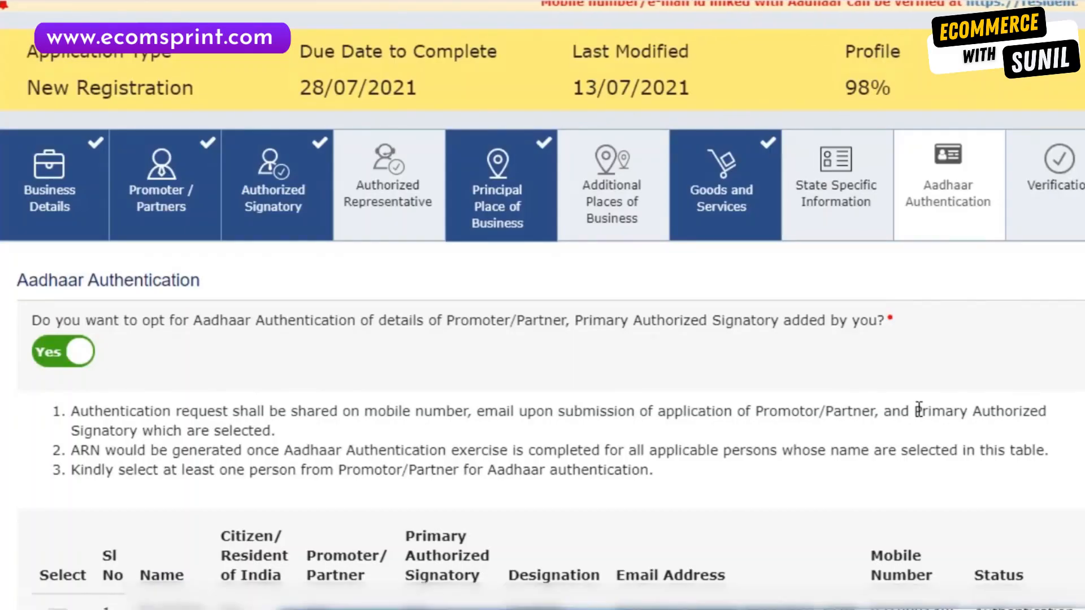
pyautogui.scroll(-3, 919, 410)
pyautogui.scroll(-3, 919, 409)
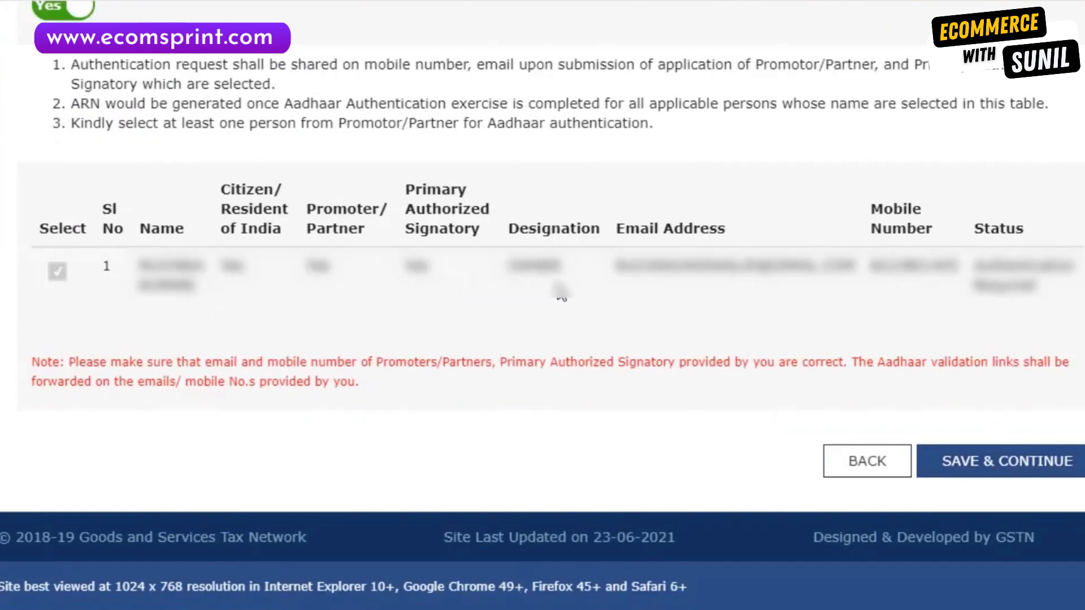
# Save the Aadhaar Authentication choice and acknowledge the warning to reach Verification.
pyautogui.click(1020, 472)
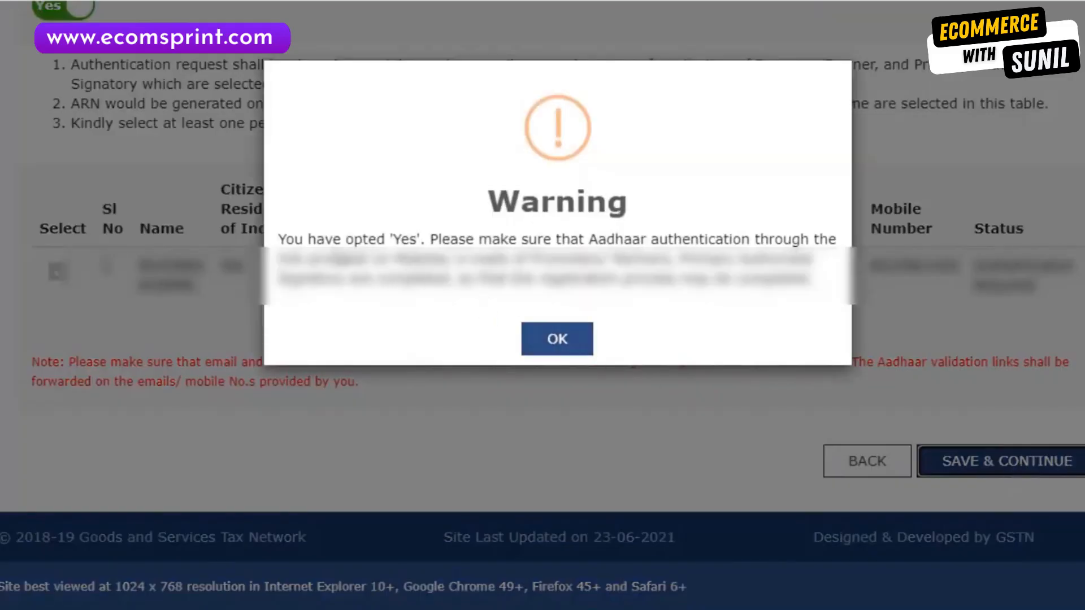
pyautogui.click(548, 350)
pyautogui.scroll(-4, 477, 359)
pyautogui.scroll(-2, 479, 368)
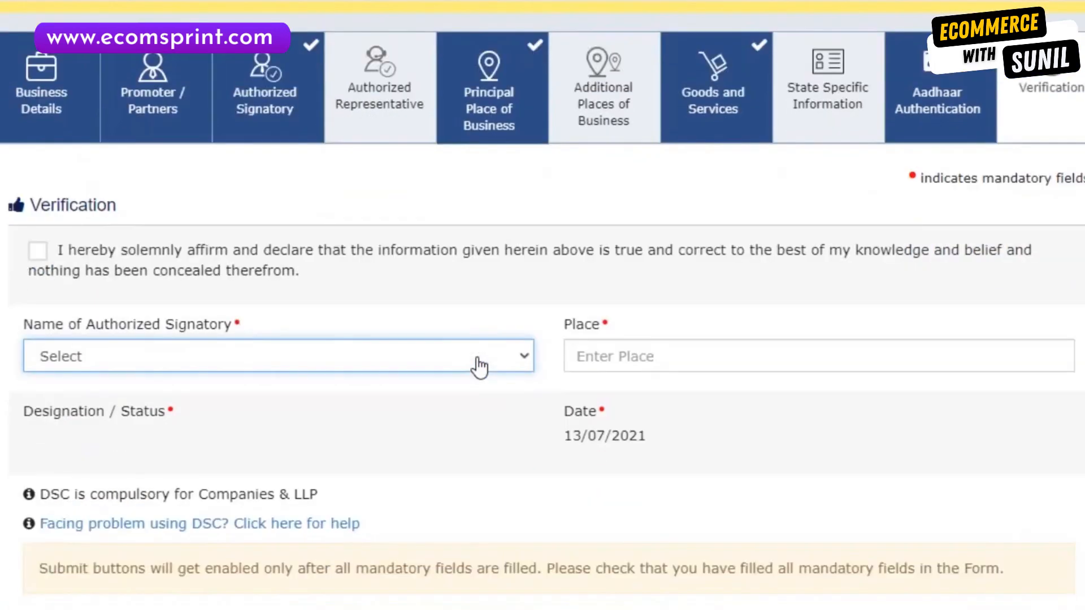
# Choose the owner as authorized signatory, enter DELHI as Place, and tick the declaration.
pyautogui.click(478, 354)
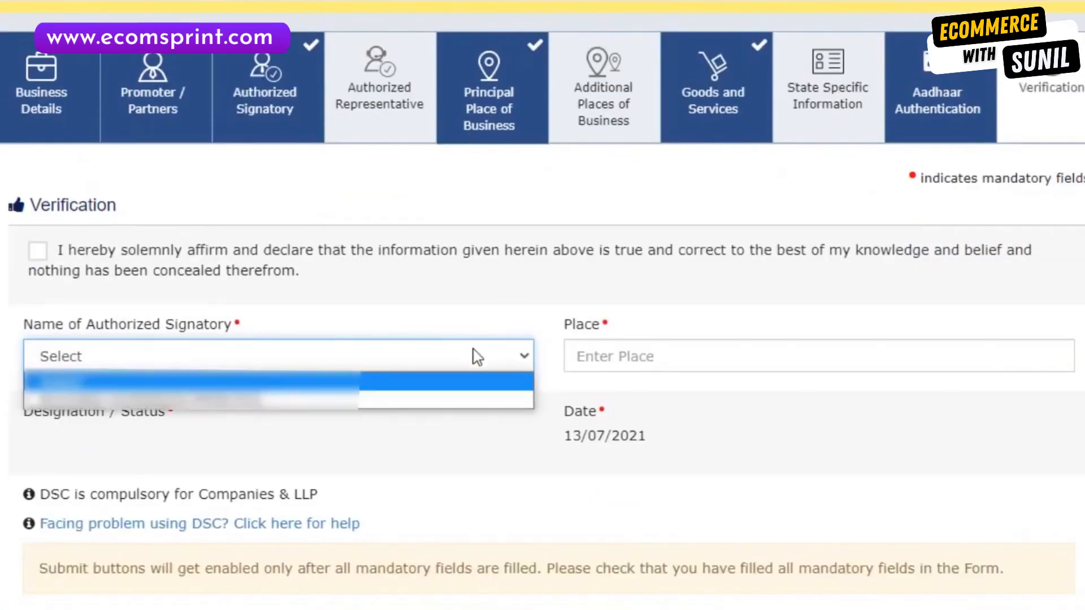
pyautogui.click(294, 402)
pyautogui.click(614, 357)
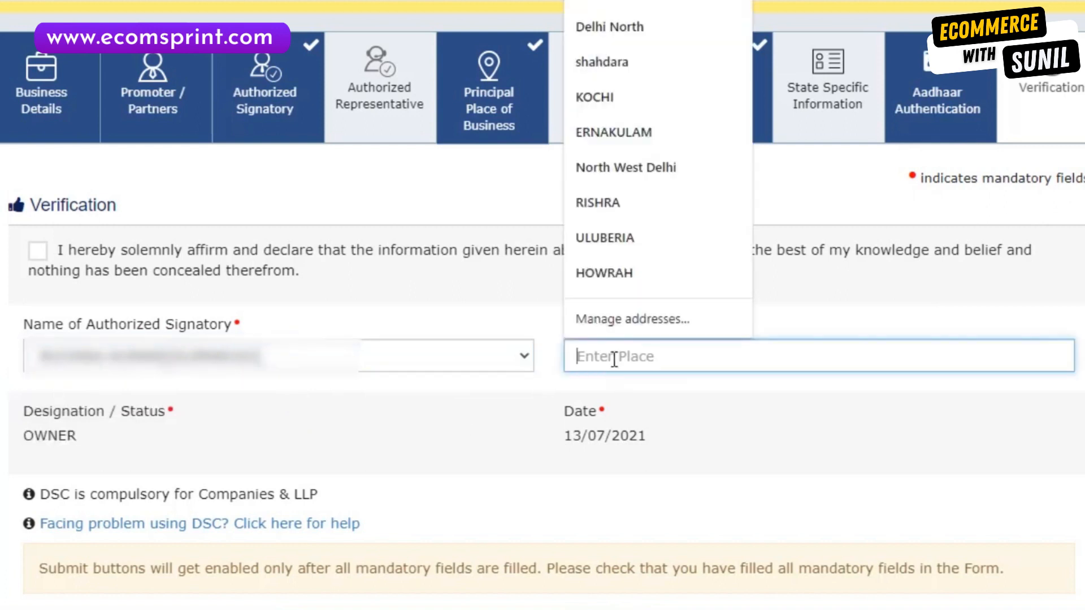
pyautogui.write('DELHI')
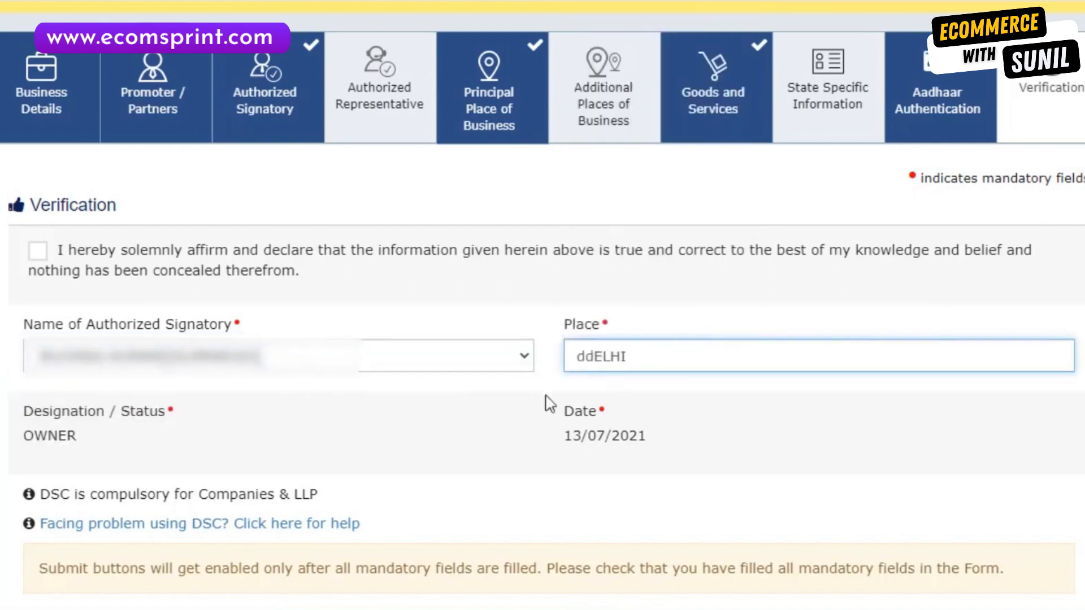
pyautogui.click(38, 250)
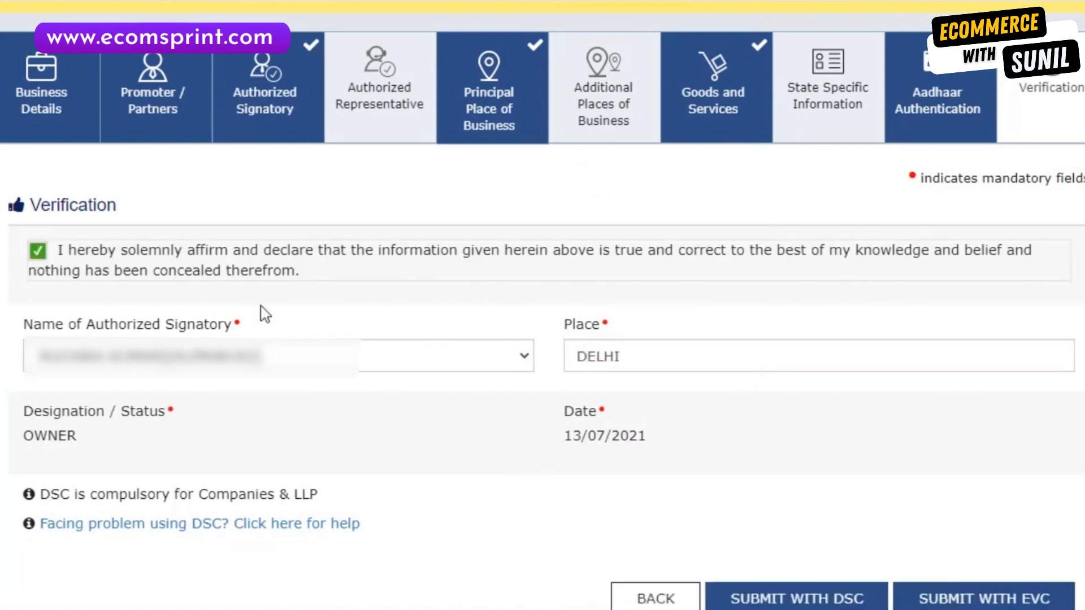
pyautogui.scroll(-2, 265, 314)
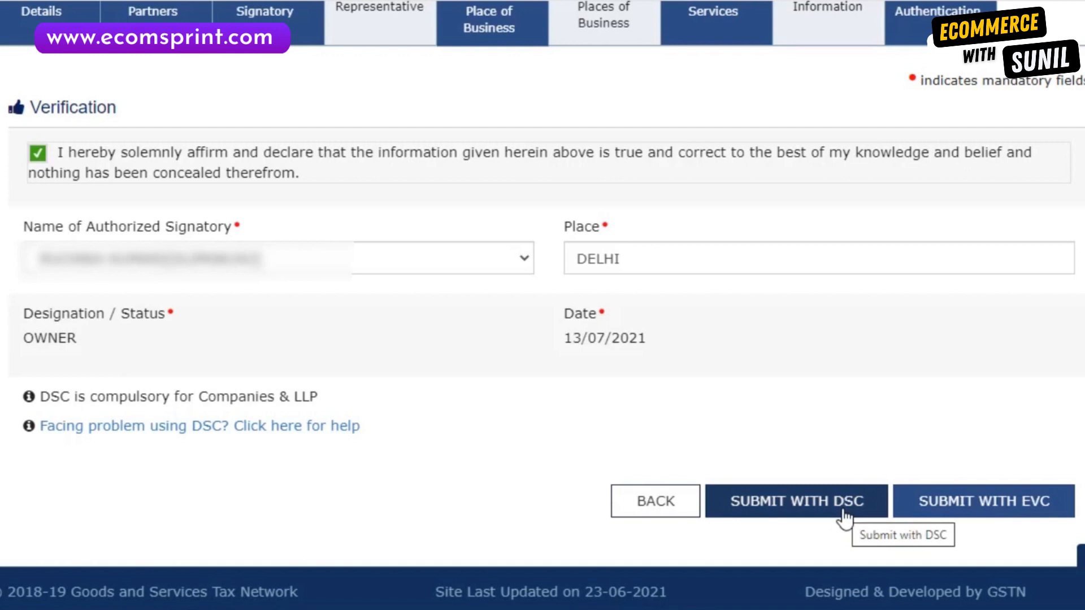
# Submit with EVC and validate the one-time password received.
pyautogui.click(998, 511)
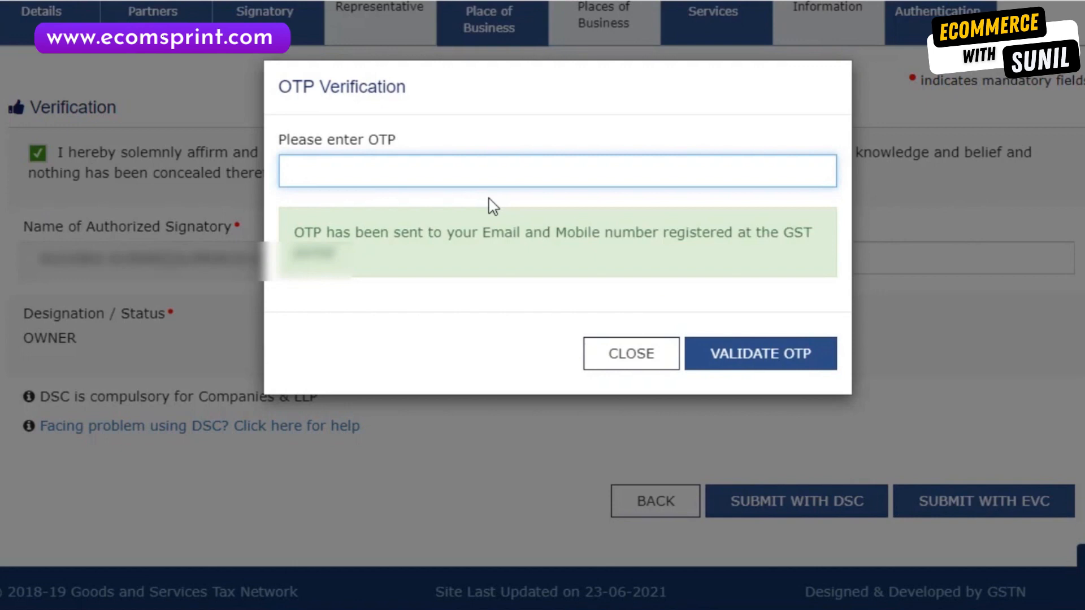
pyautogui.write('******')
pyautogui.click(782, 358)
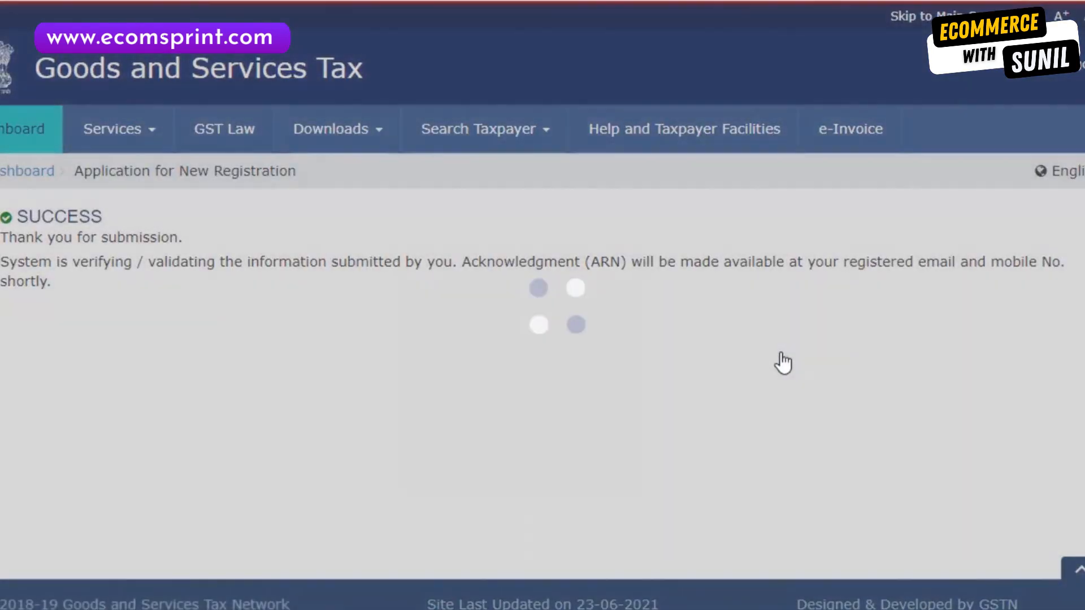